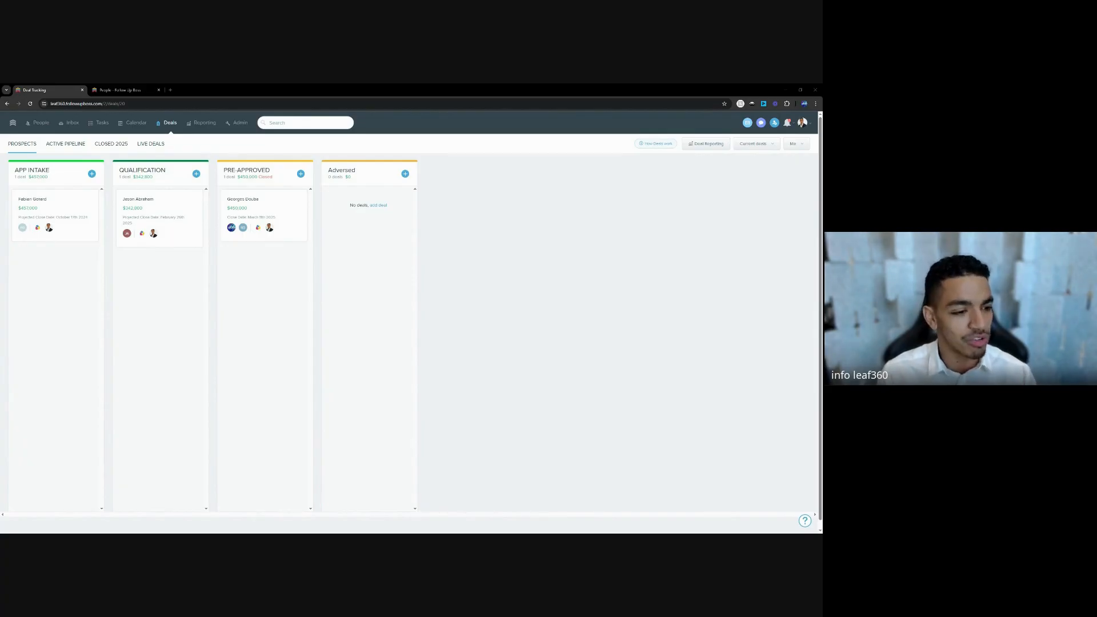
Show the Active Pipeline deals board and scroll across its stages from File Setup to Funded.
left_click(66, 145)
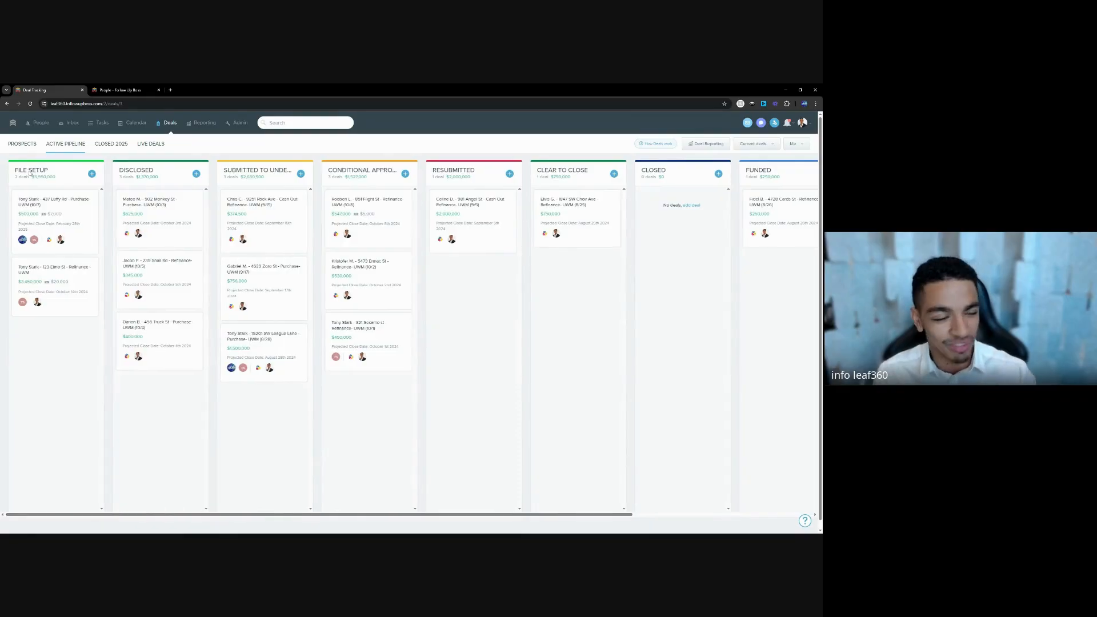
scroll(343, 515, "right", 3)
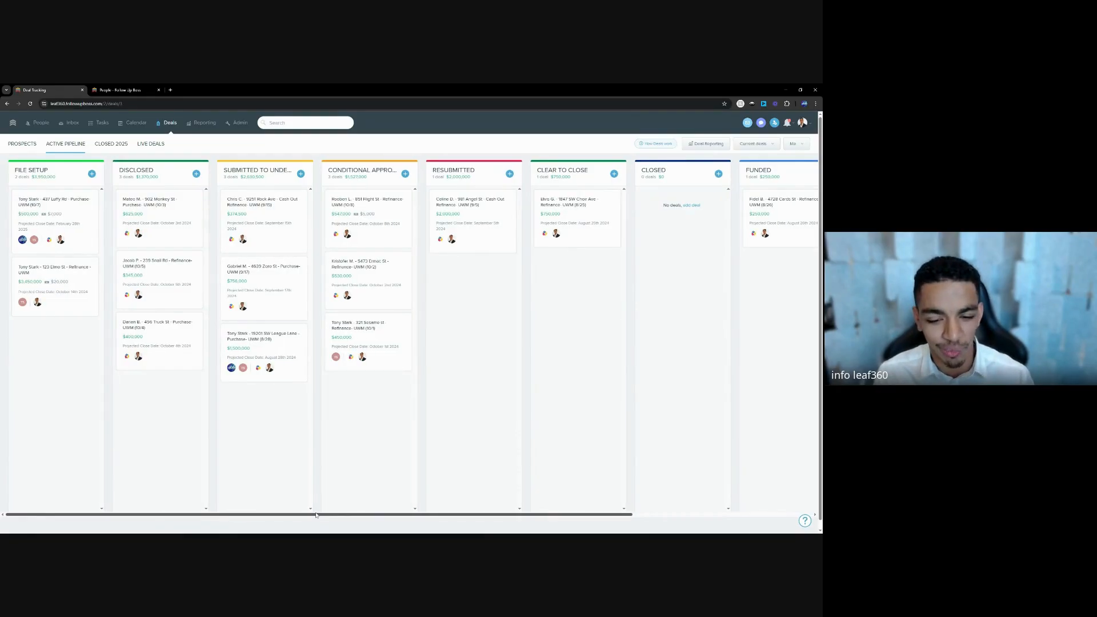
left_click_drag(316, 516, 307, 515)
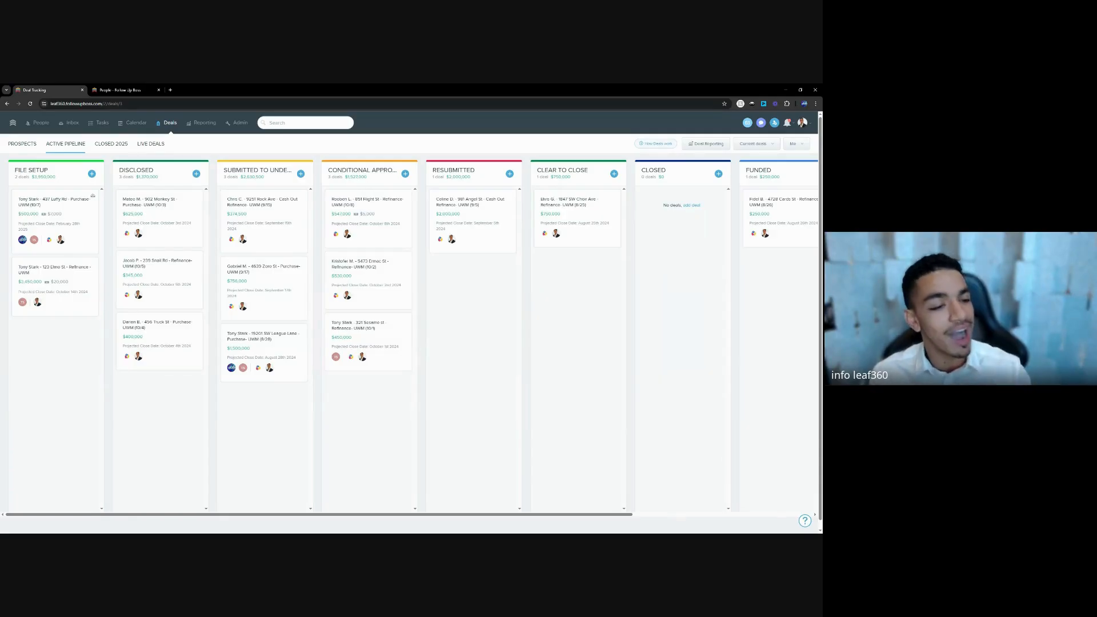
left_click(81, 228)
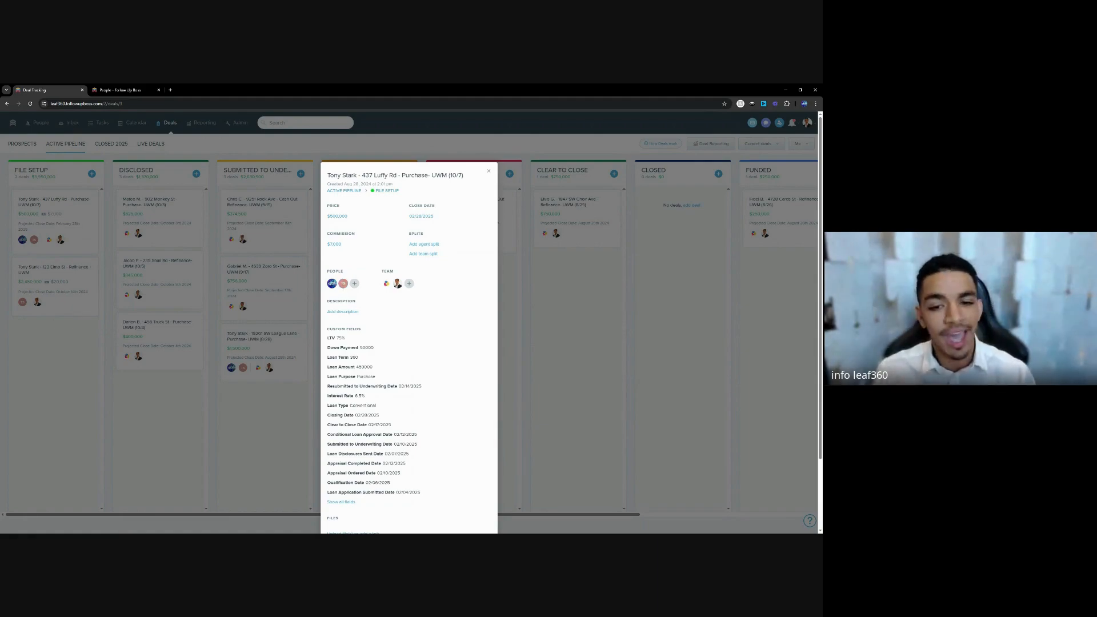
left_click(83, 332)
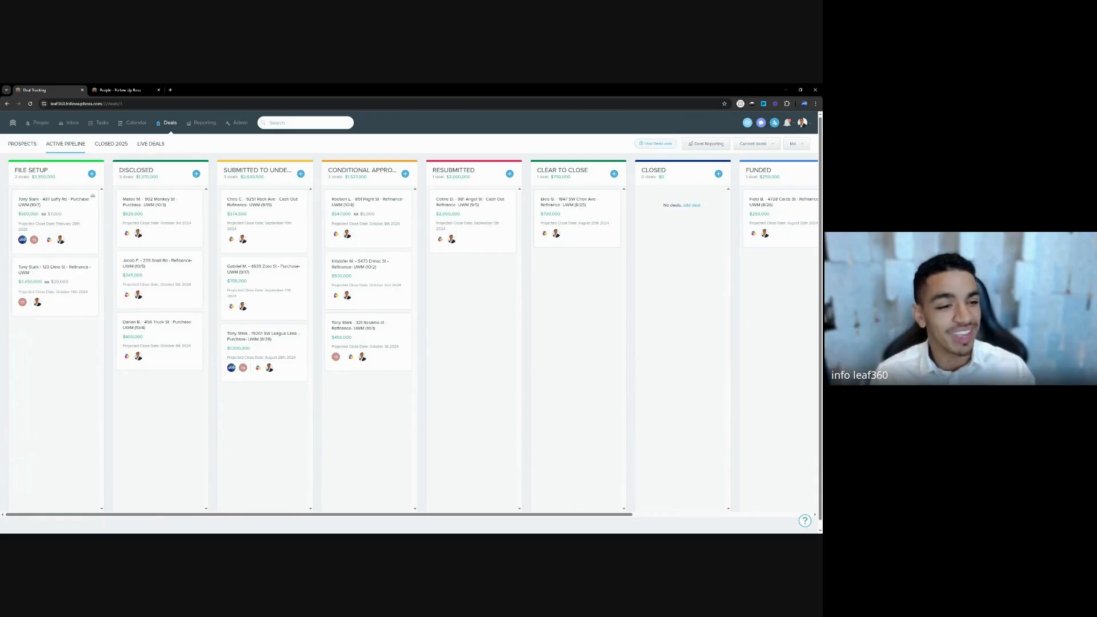
left_click(35, 239)
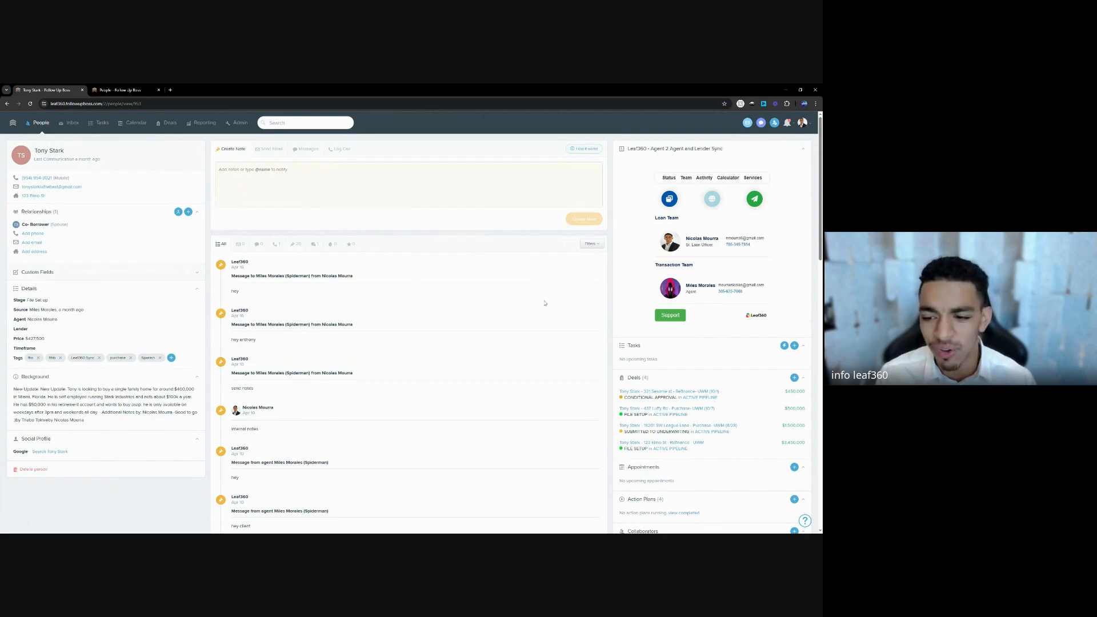
scroll(610, 341, "down", 1)
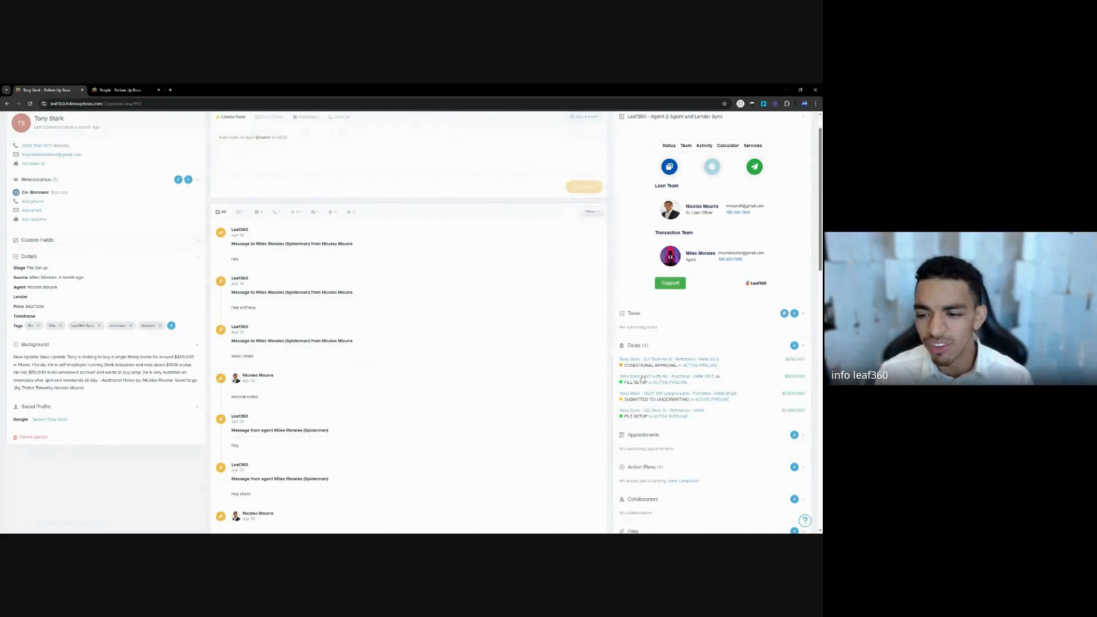
left_click_drag(622, 359, 710, 423)
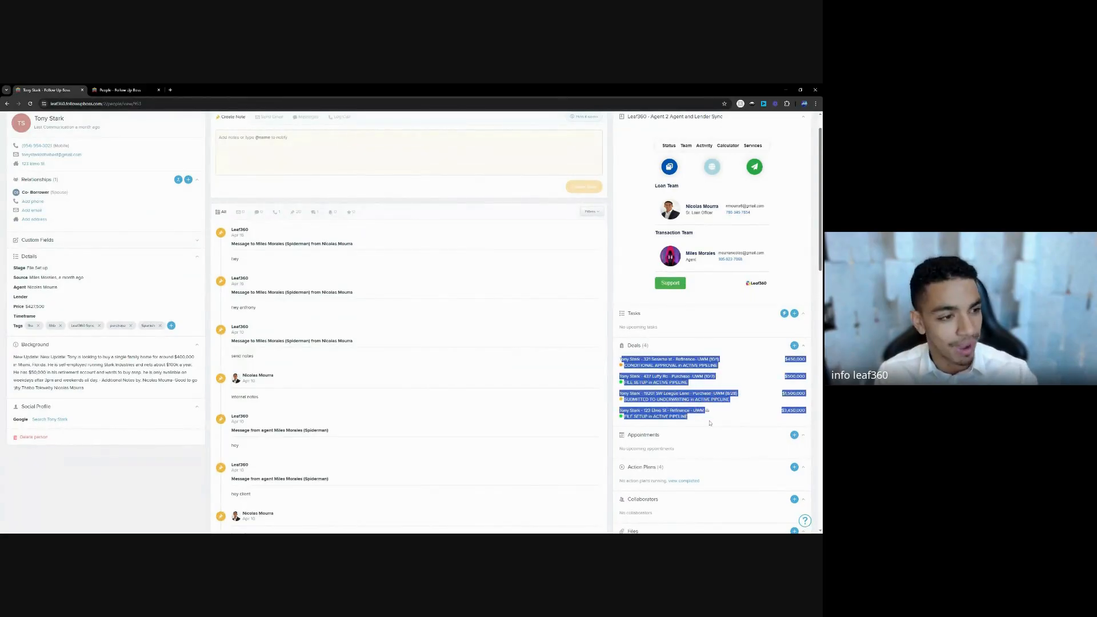
left_click(710, 425)
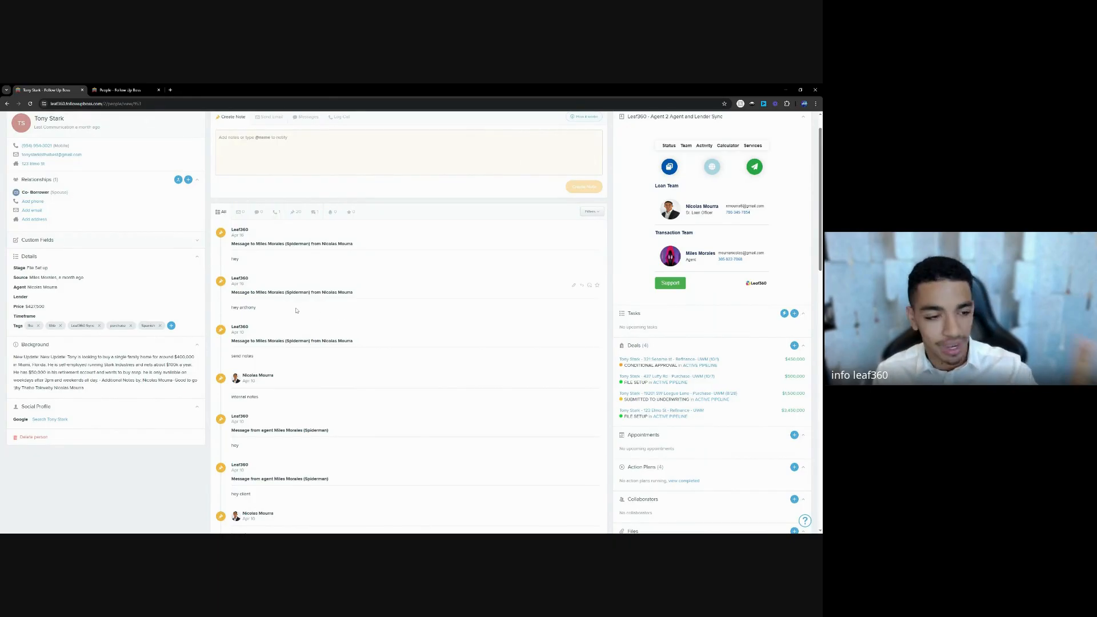
left_click_drag(715, 423, 614, 361)
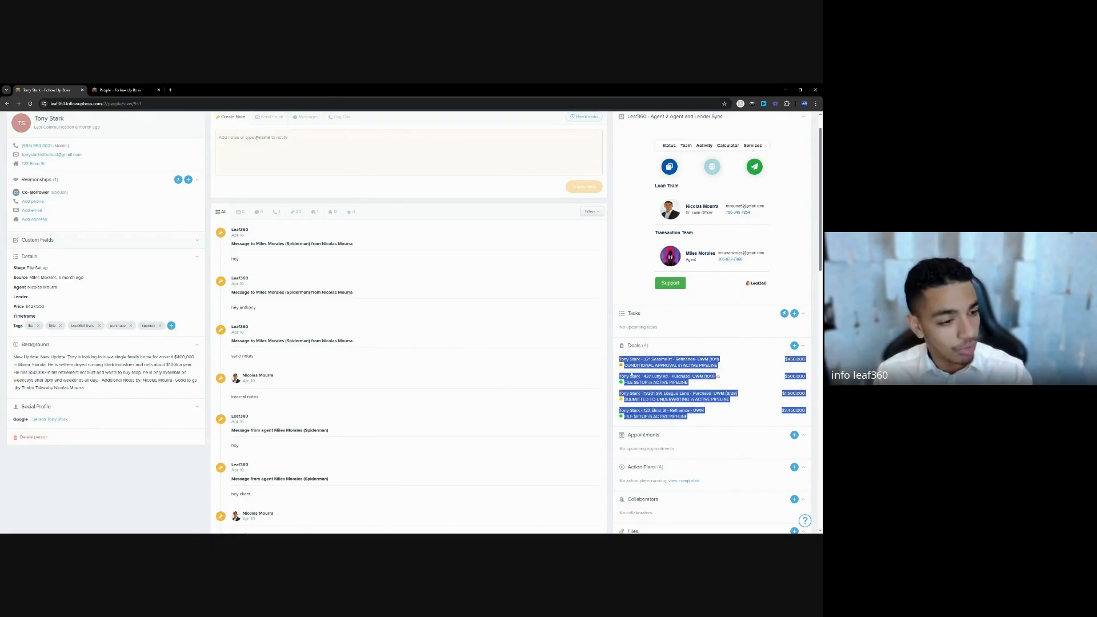
left_click(723, 427)
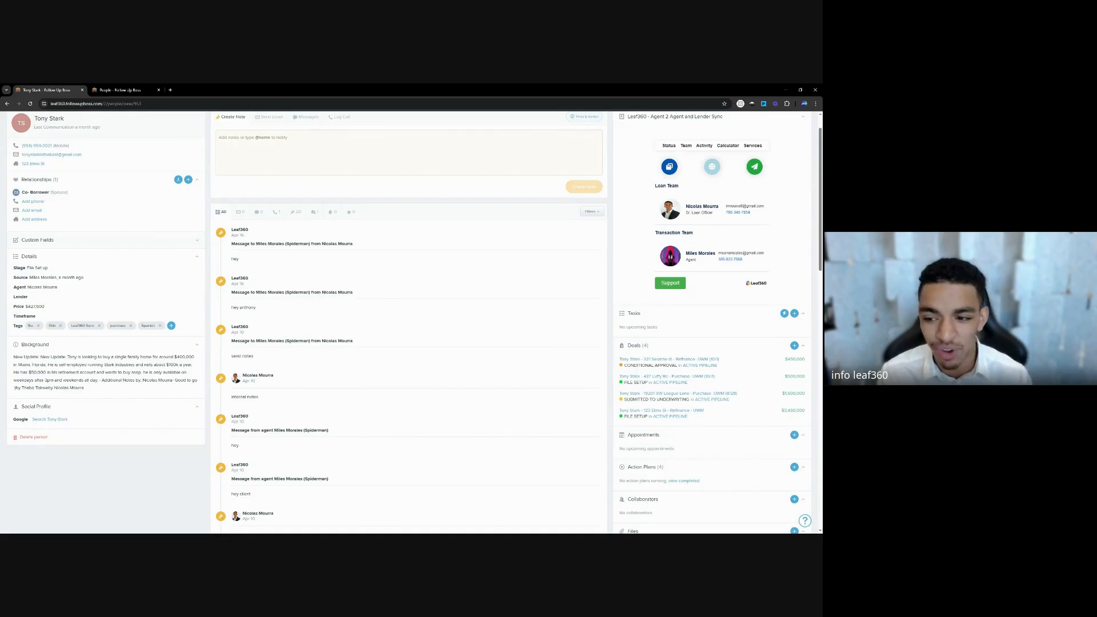
left_click(665, 393)
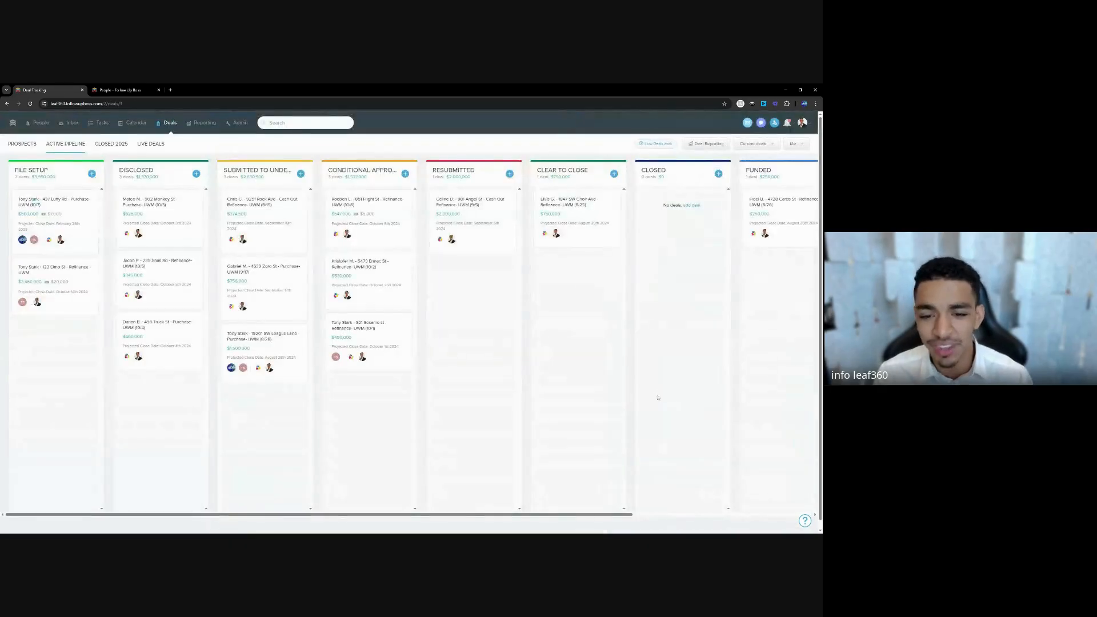
Open the first File Setup deal's client record and review its Details section.
left_click(35, 241)
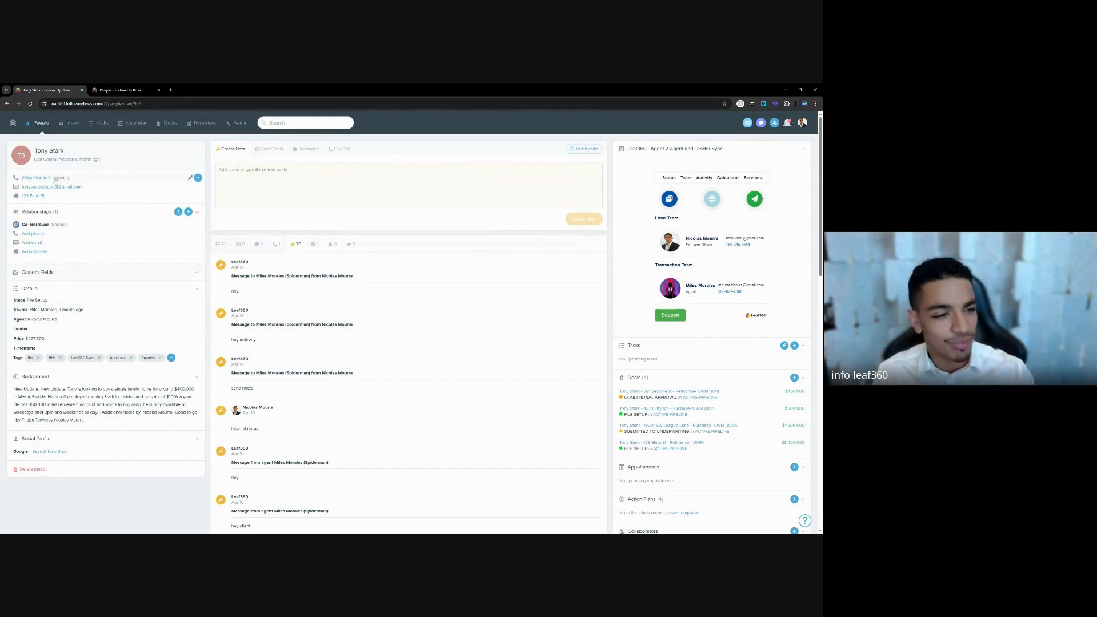
left_click_drag(17, 288, 9, 327)
left_click(10, 327)
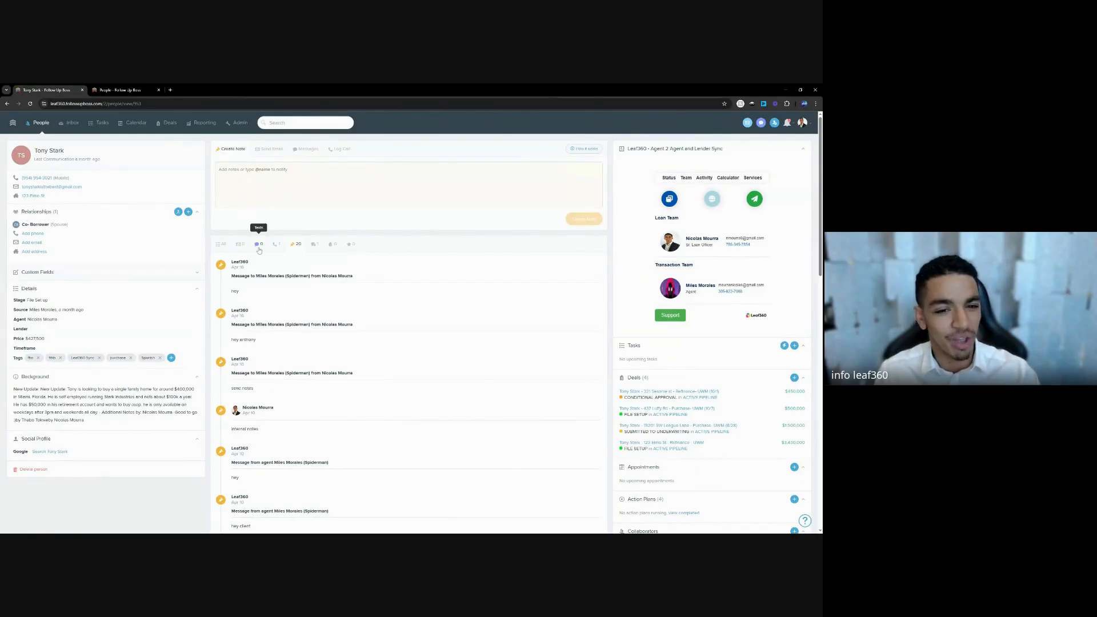
left_click(289, 123)
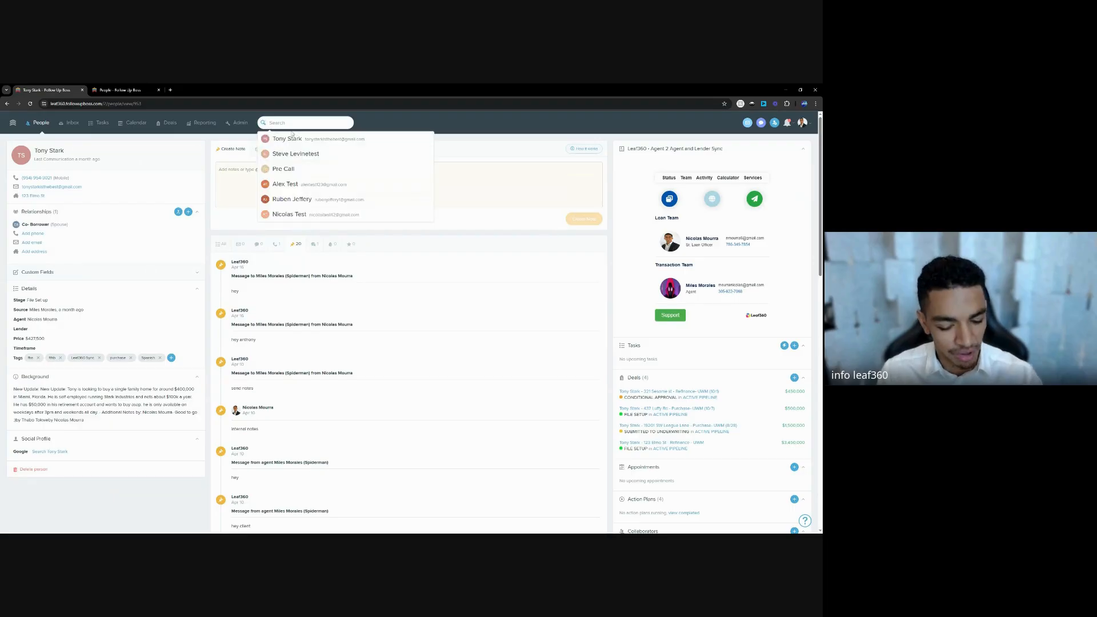
Search for the contact by name and open the matching record.
type("mou")
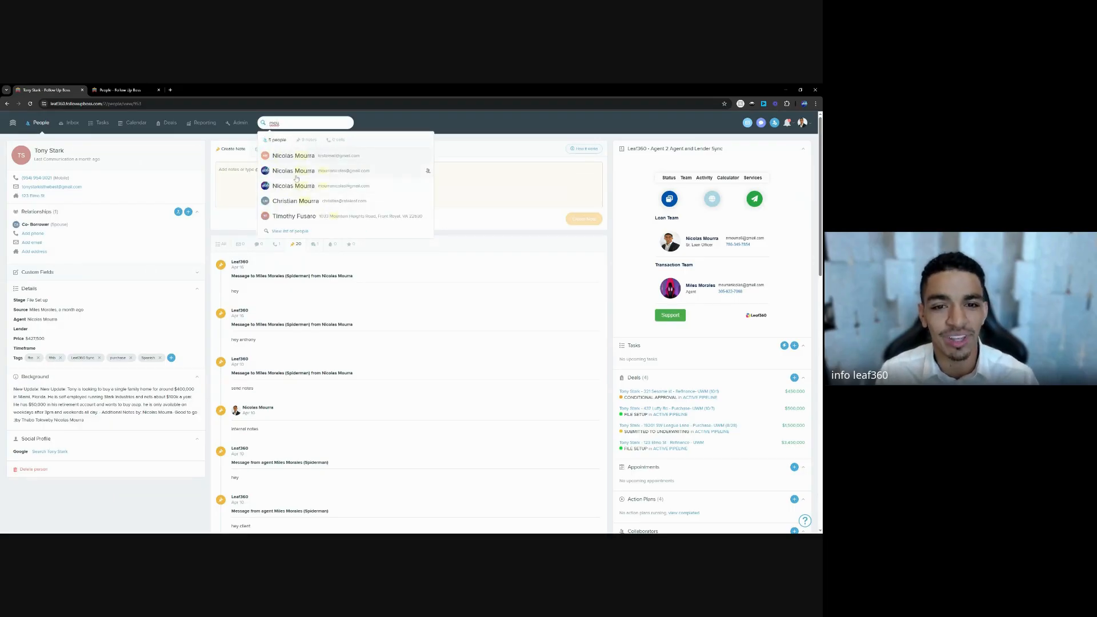
left_click(296, 170)
left_click(289, 123)
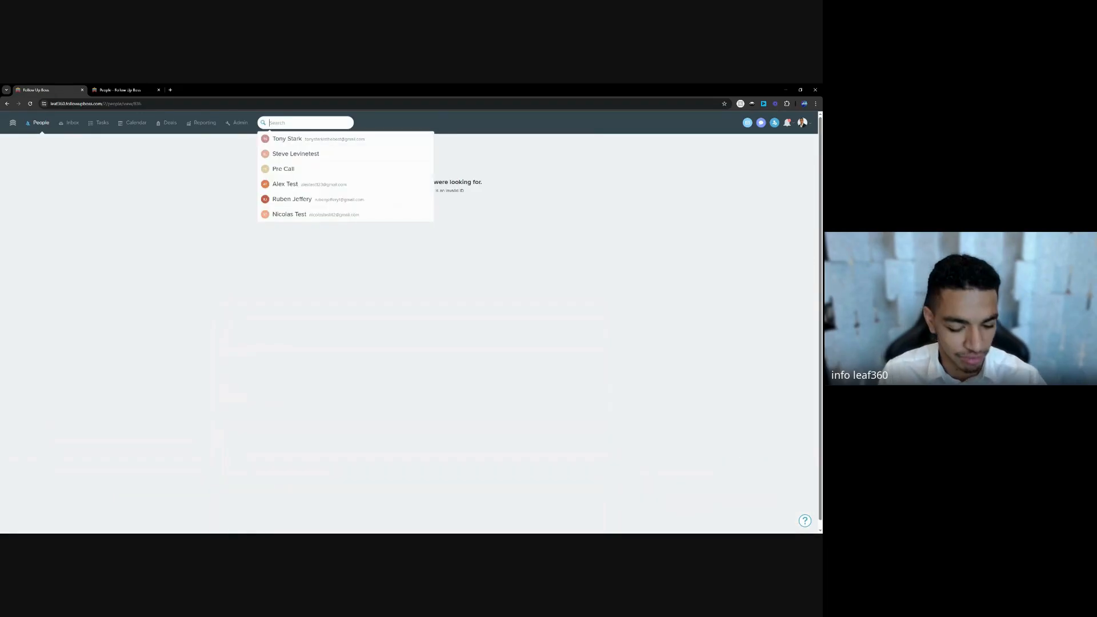
type("mourr")
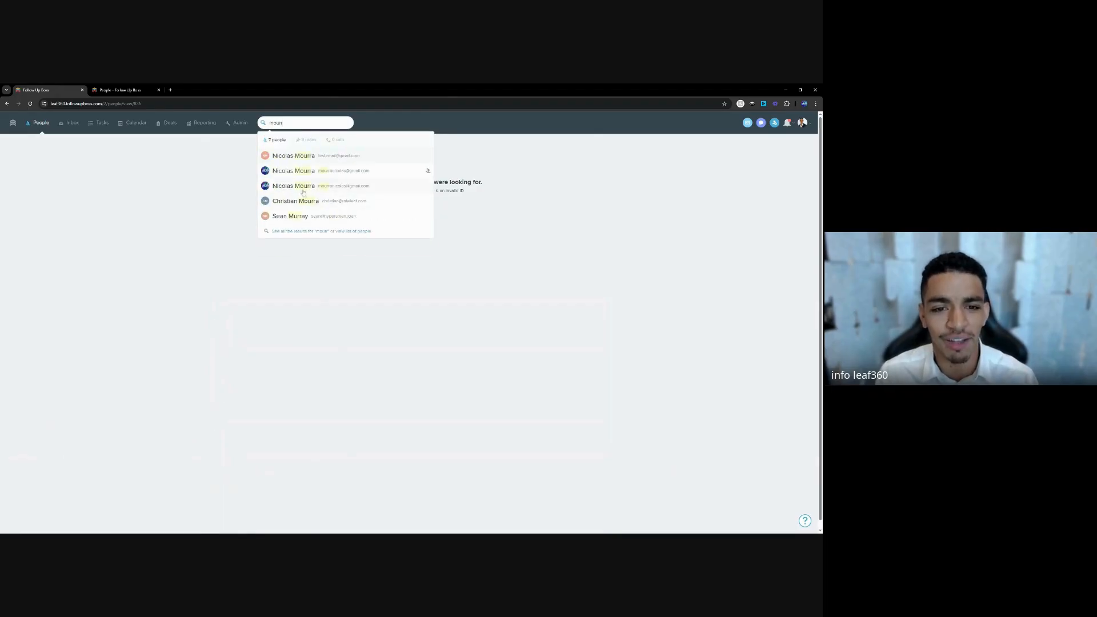
left_click(304, 189)
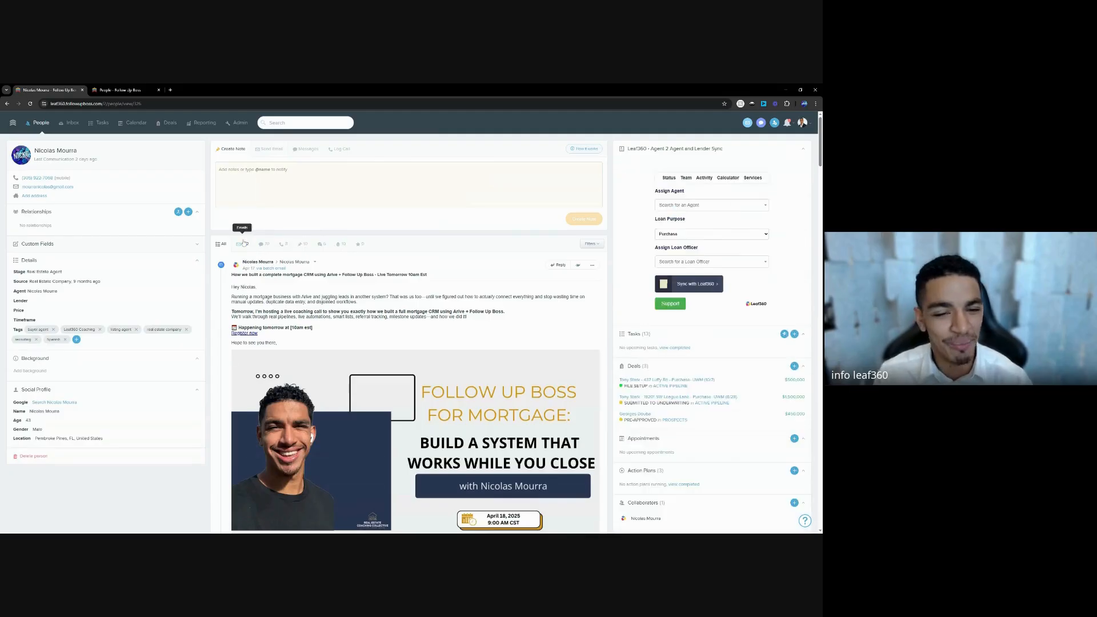
Filter the activity feed by emails, texts, then notes, and return to Old Leads.
left_click(243, 244)
scroll(285, 284, "down", 2)
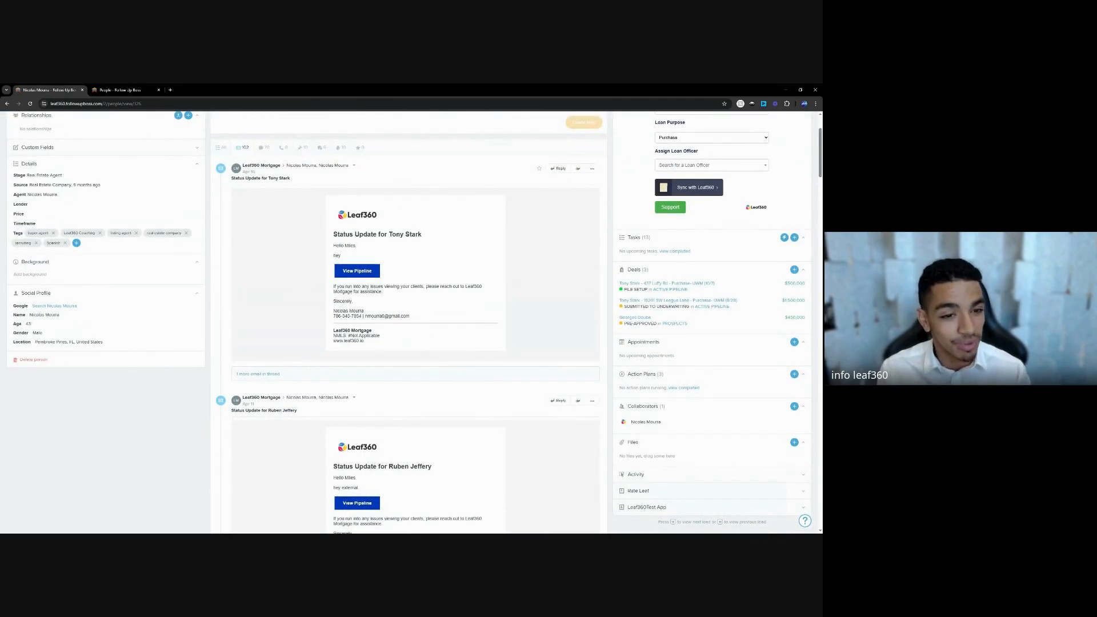
scroll(298, 282, "up", 2)
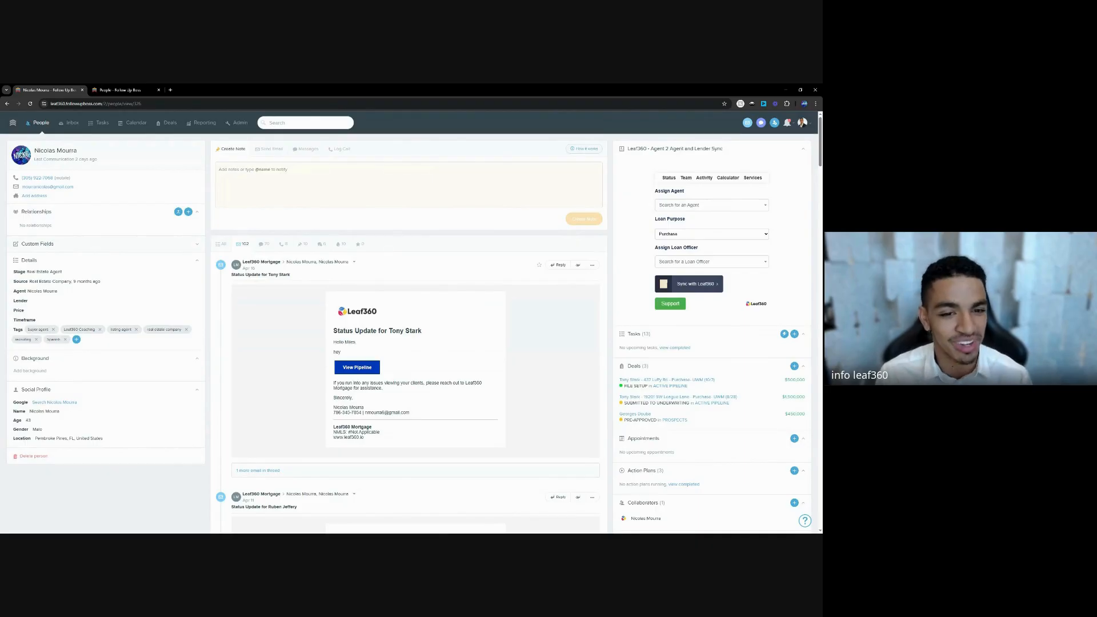
left_click(264, 244)
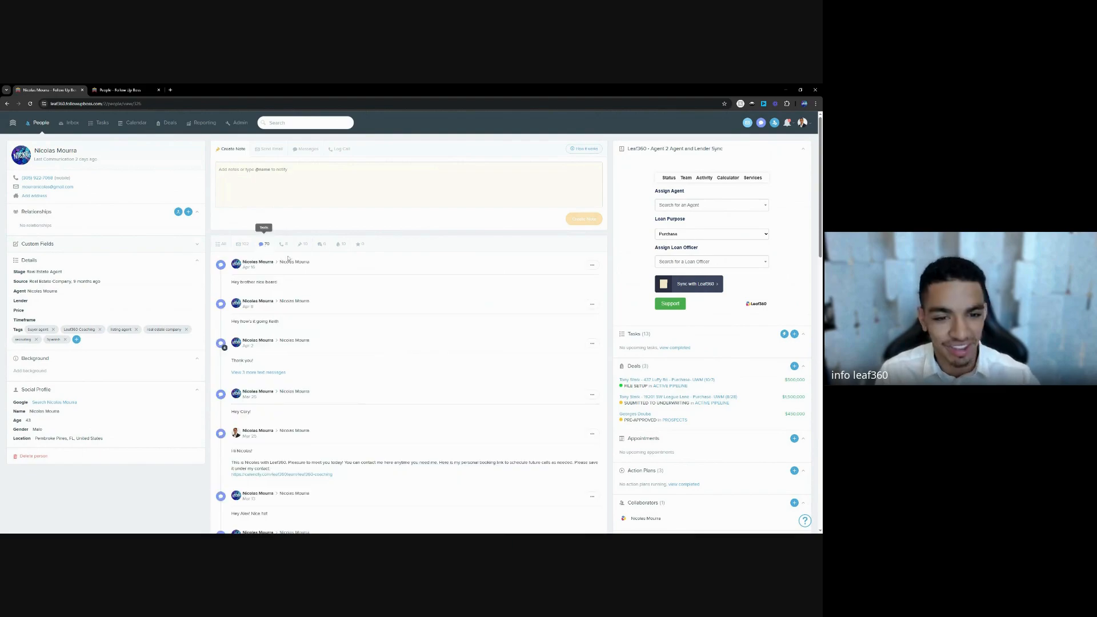
left_click(302, 245)
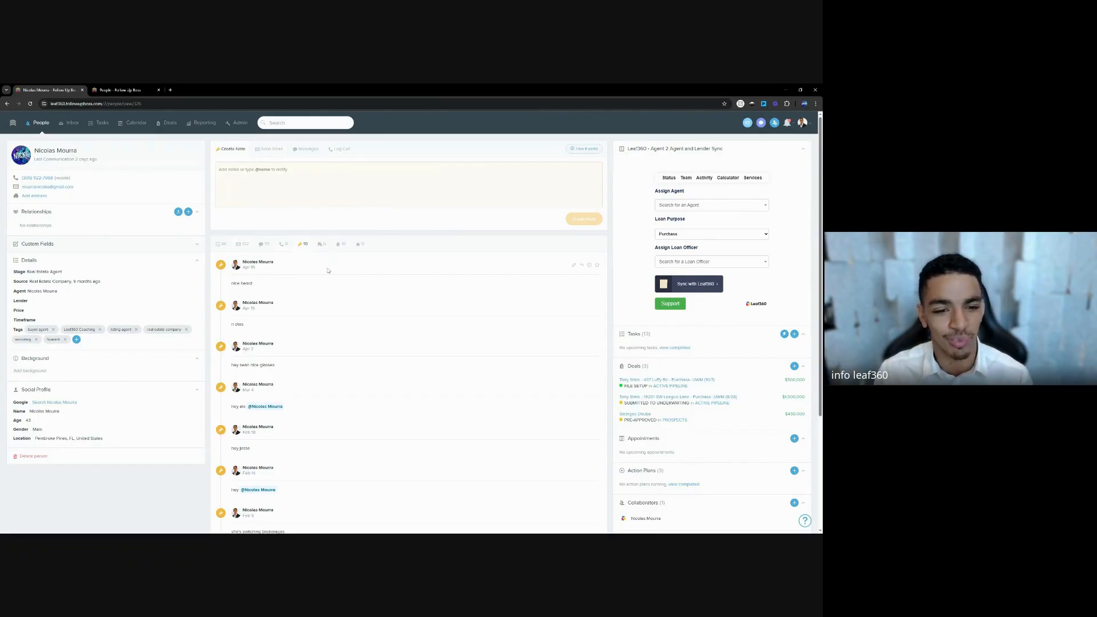
left_click(40, 123)
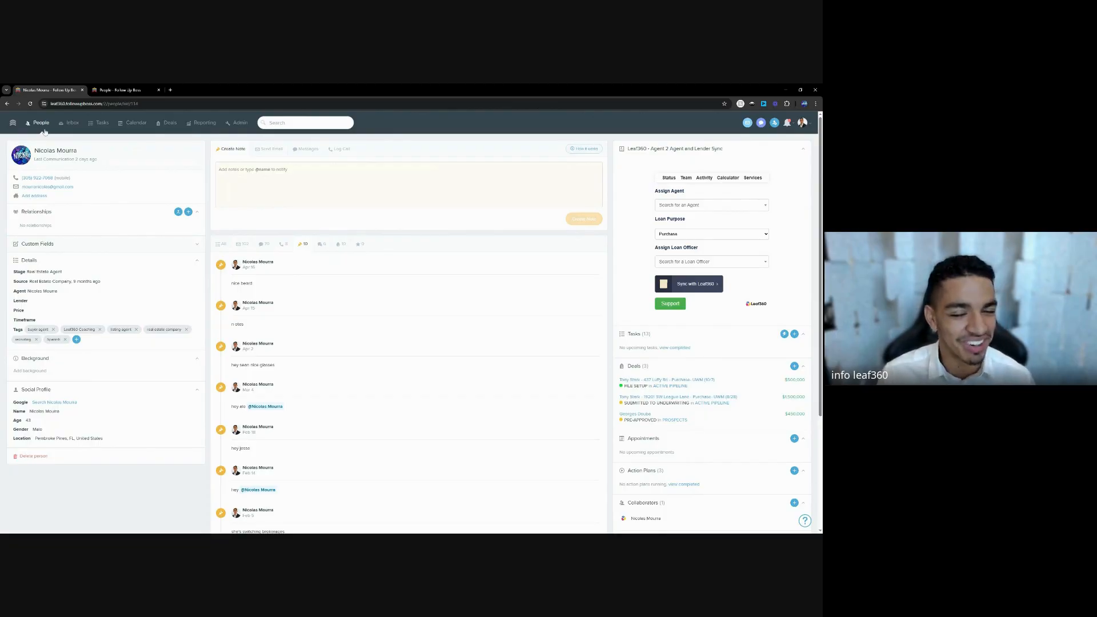
left_click(99, 189)
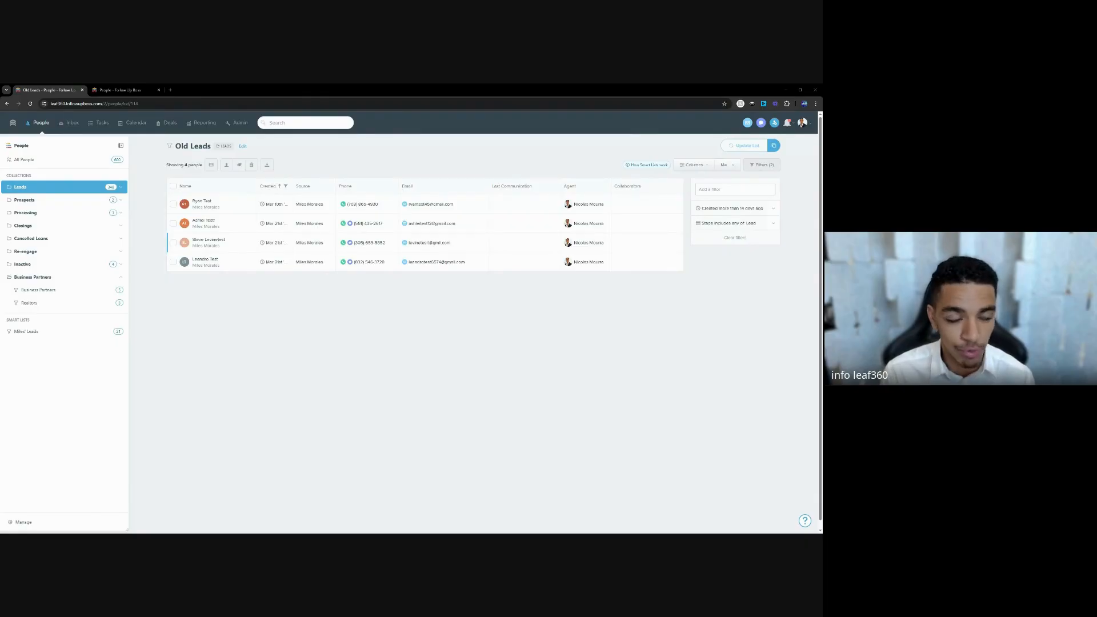
left_click(49, 192)
left_click(43, 189)
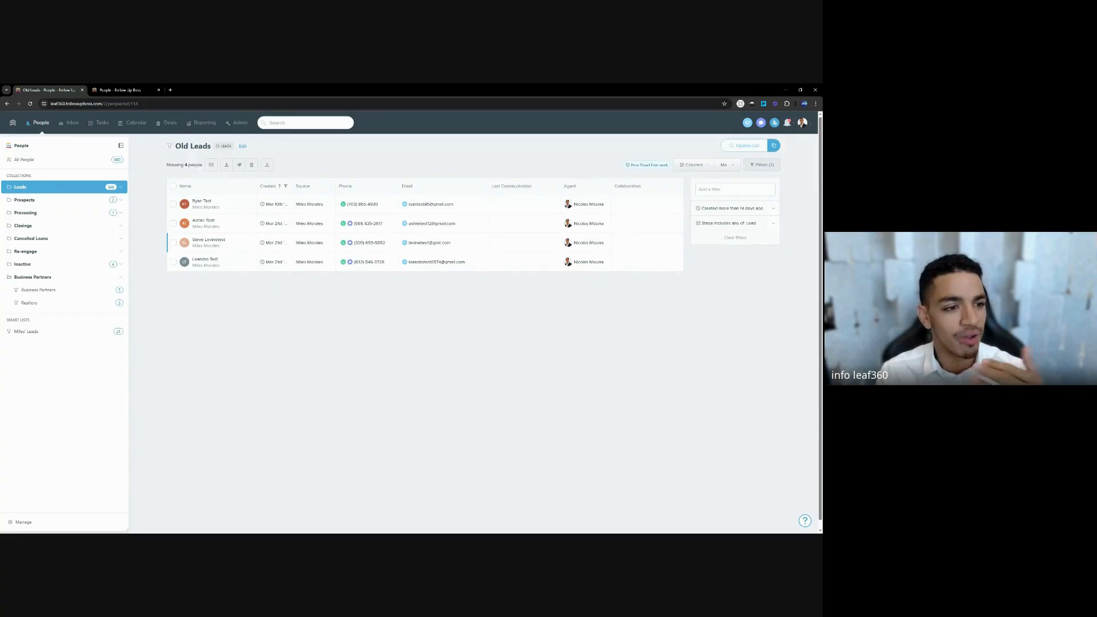
left_click(62, 201)
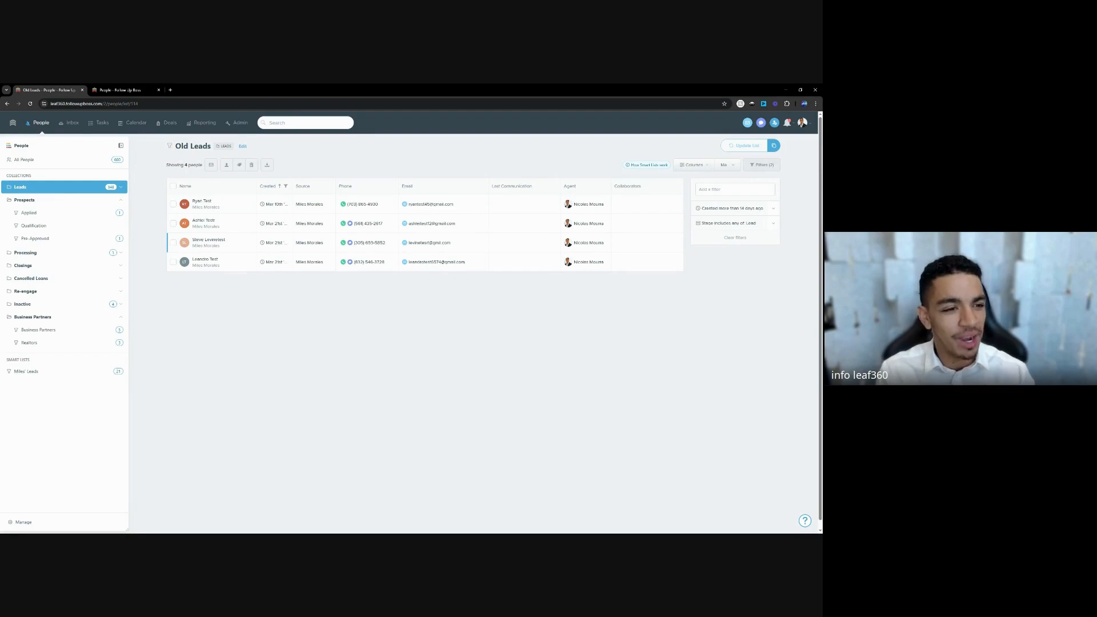
left_click(54, 203)
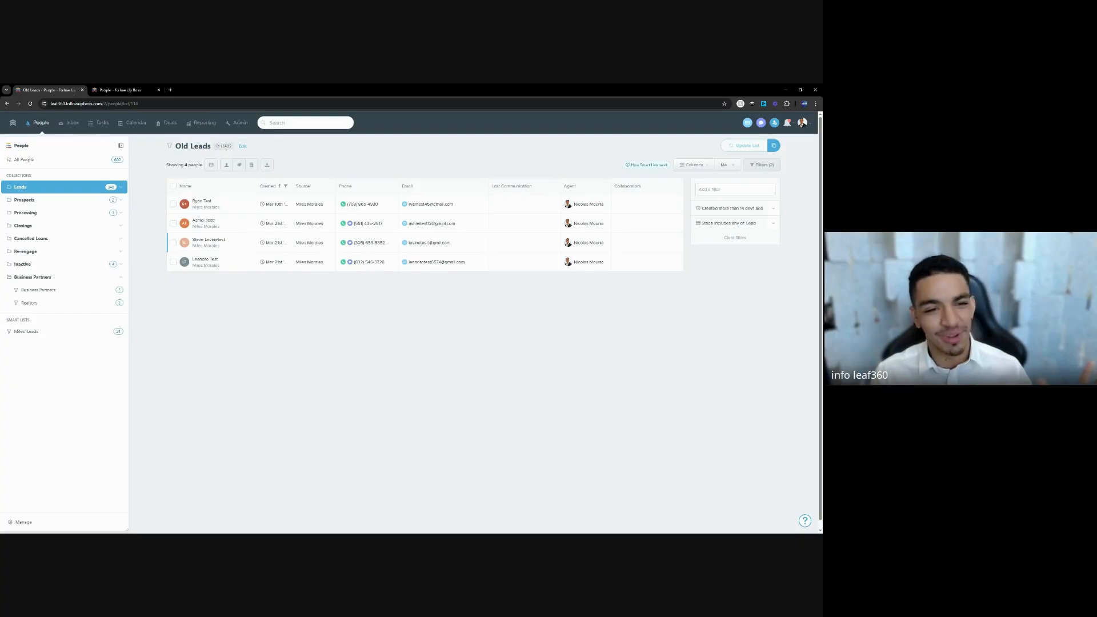
Browse the Processing and Closings collections, then expand Leads and open New Leads.
left_click(59, 217)
left_click(59, 229)
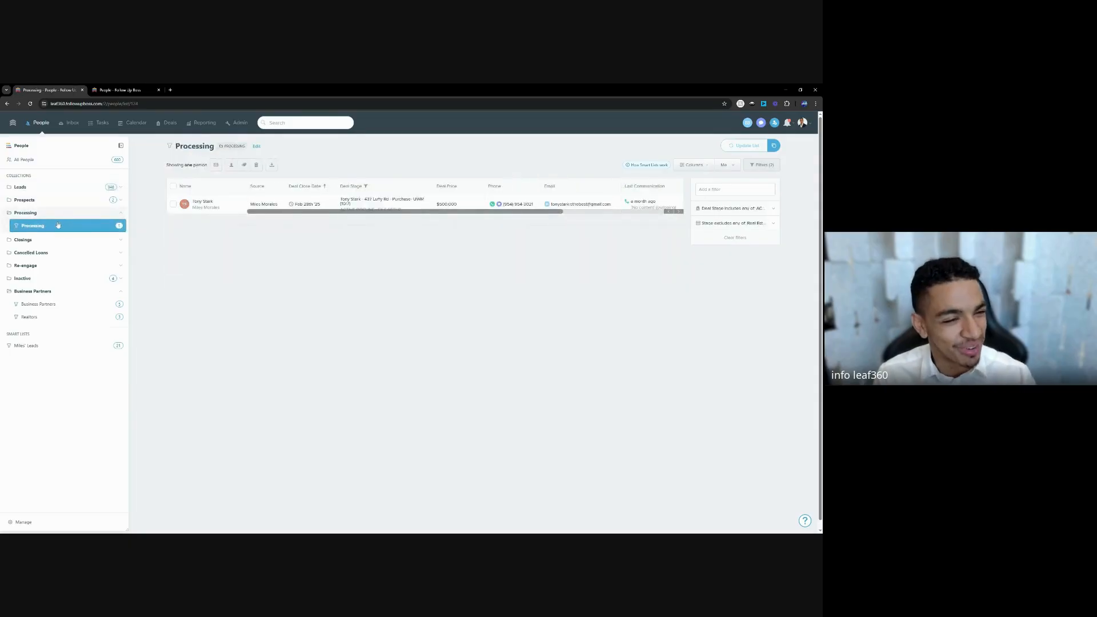
left_click(53, 216)
left_click(48, 228)
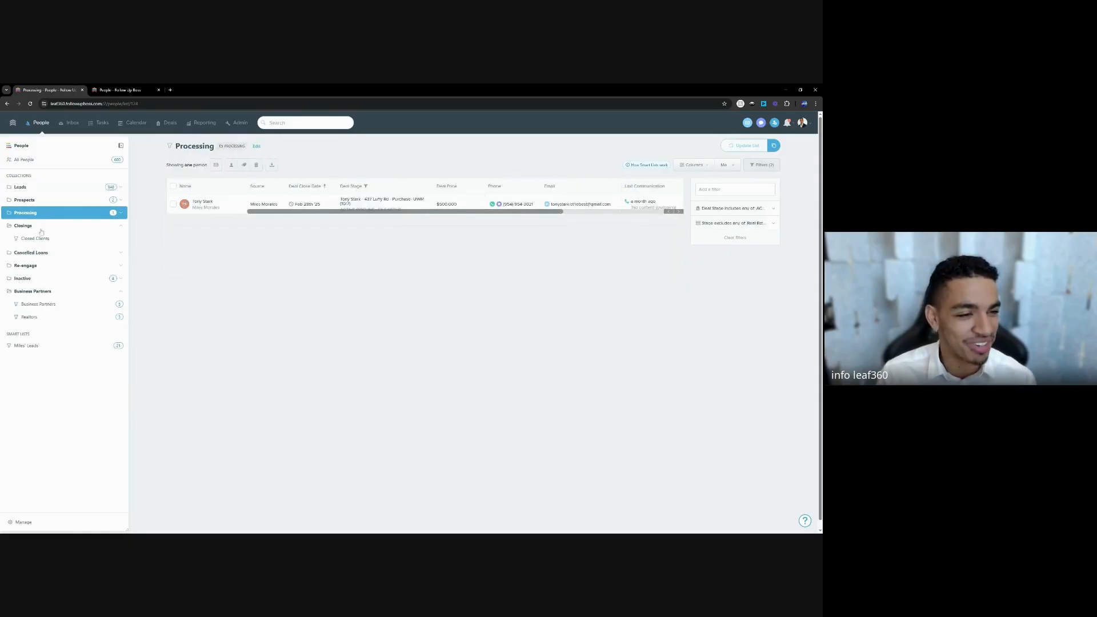
left_click(49, 192)
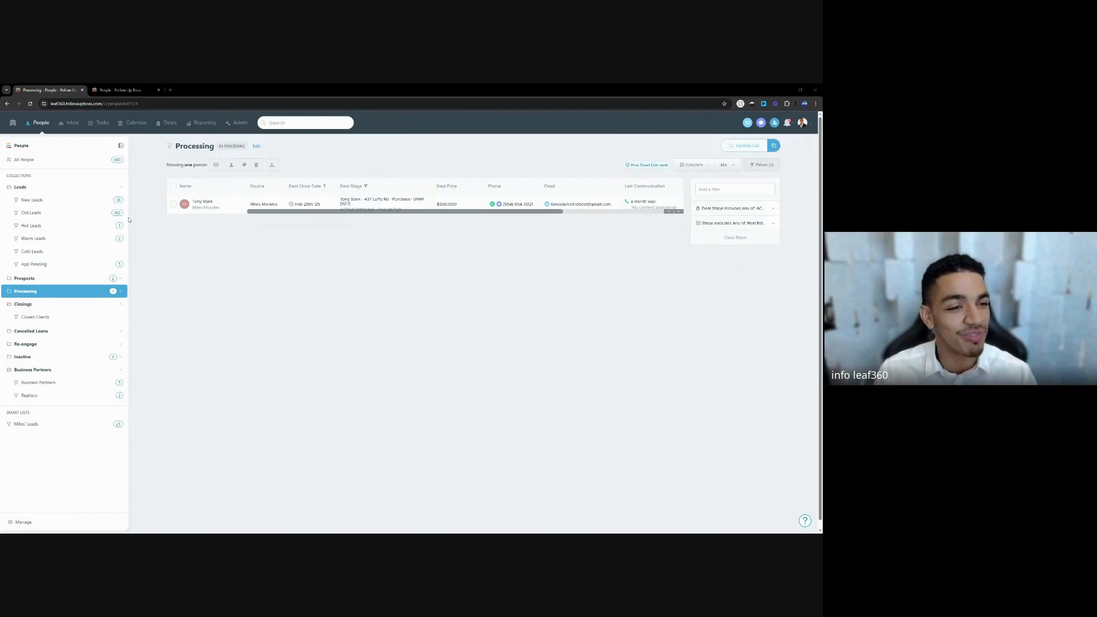
left_click(80, 203)
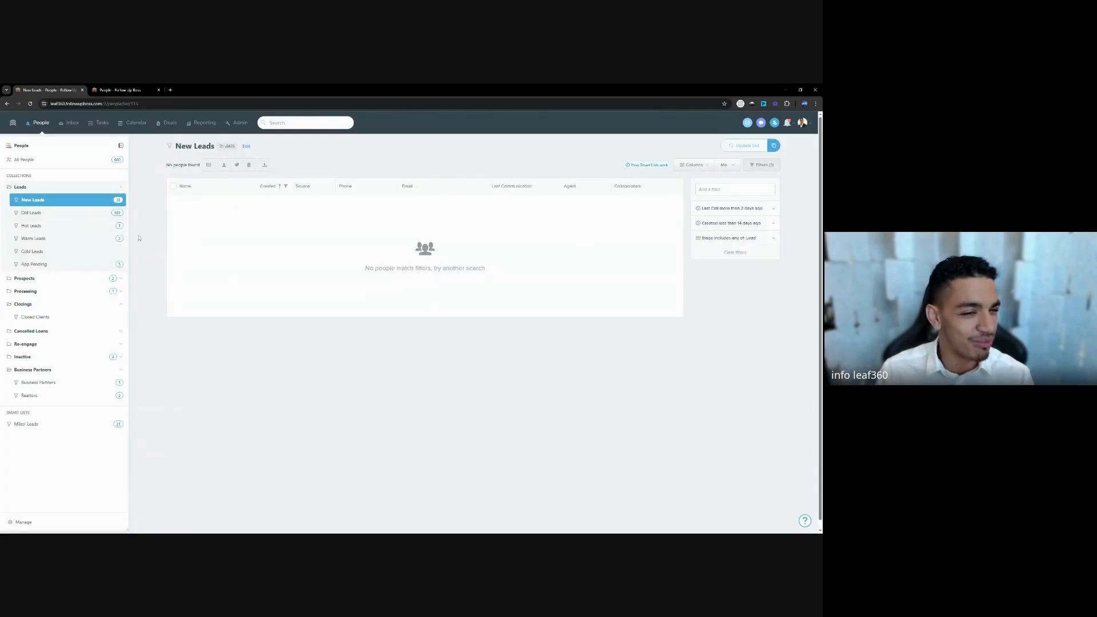
Switch from Old Leads back to New Leads and bring up the Add Person form.
left_click(72, 214)
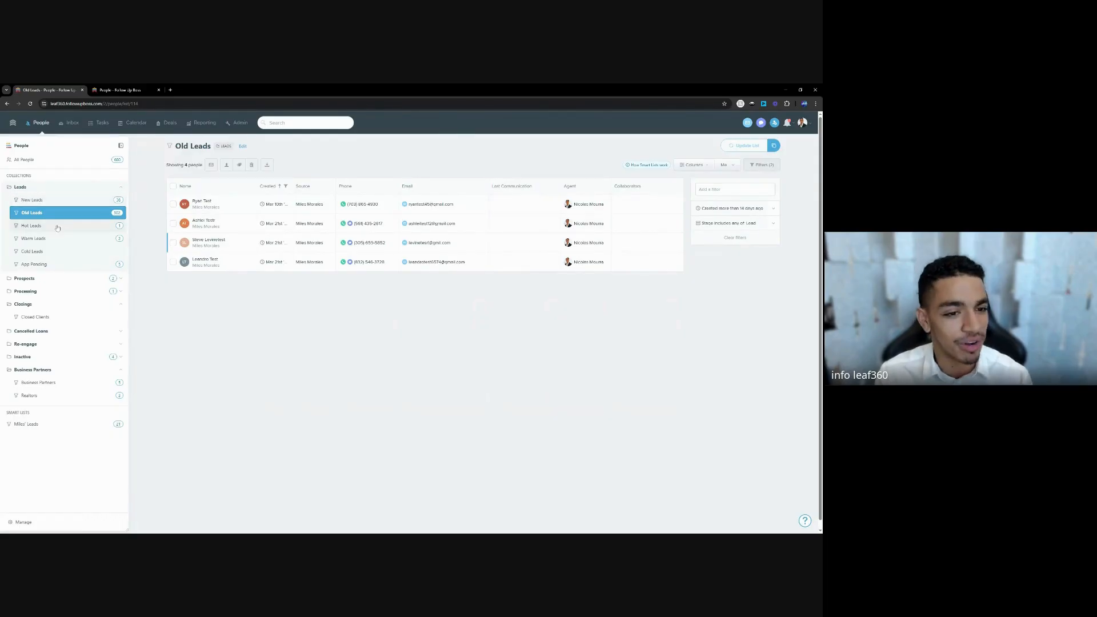
left_click(63, 200)
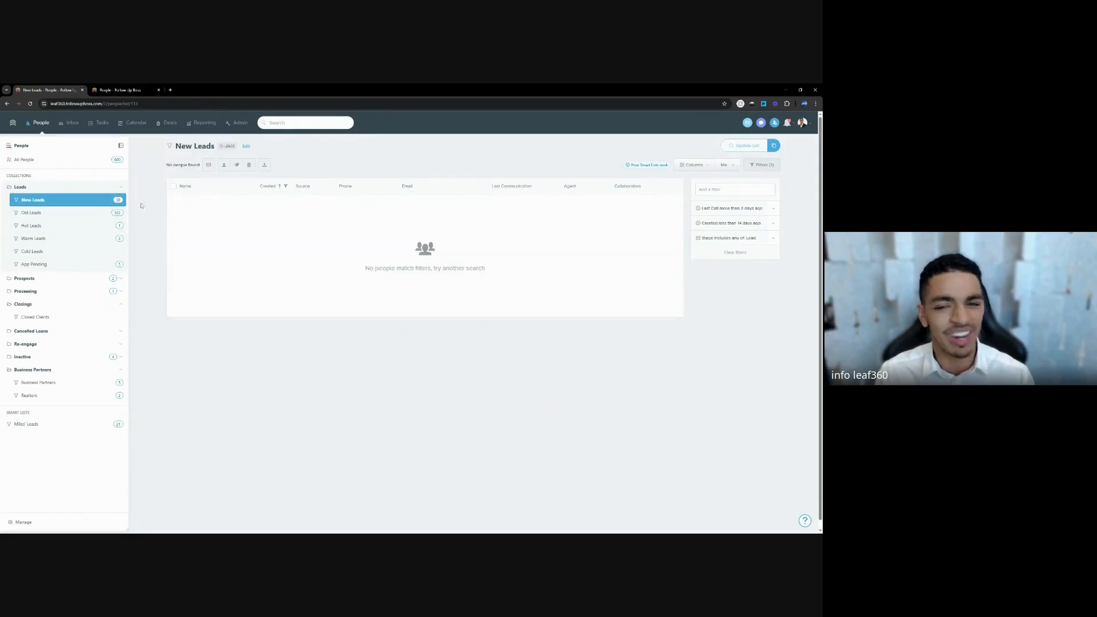
left_click(775, 124)
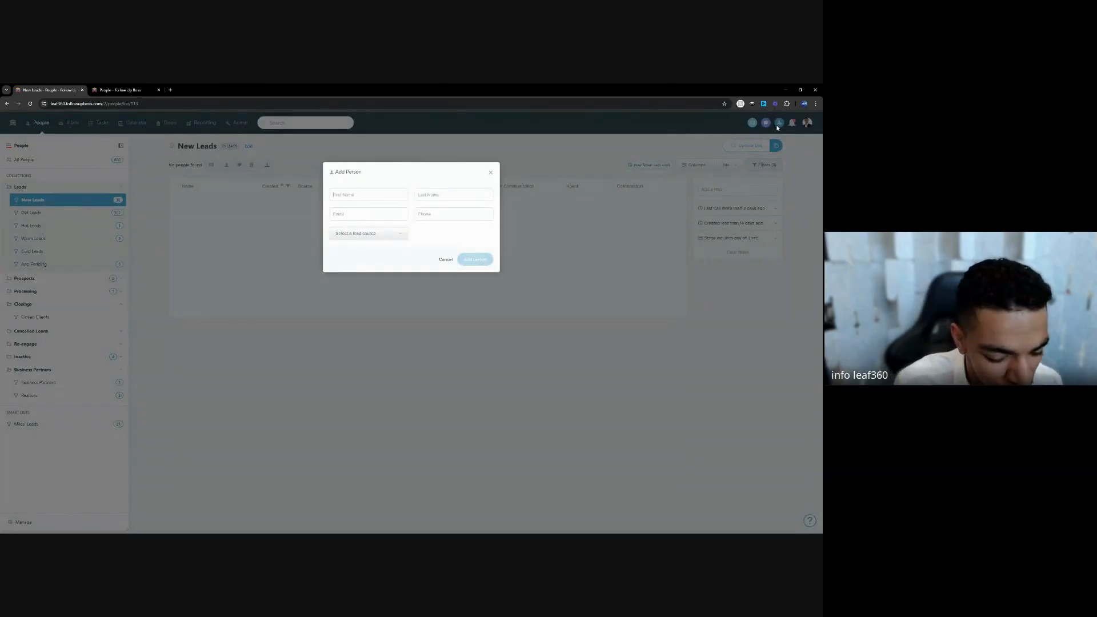
Save a test lead with a first name and e-mail, then open its profile from New Leads.
type("Recc")
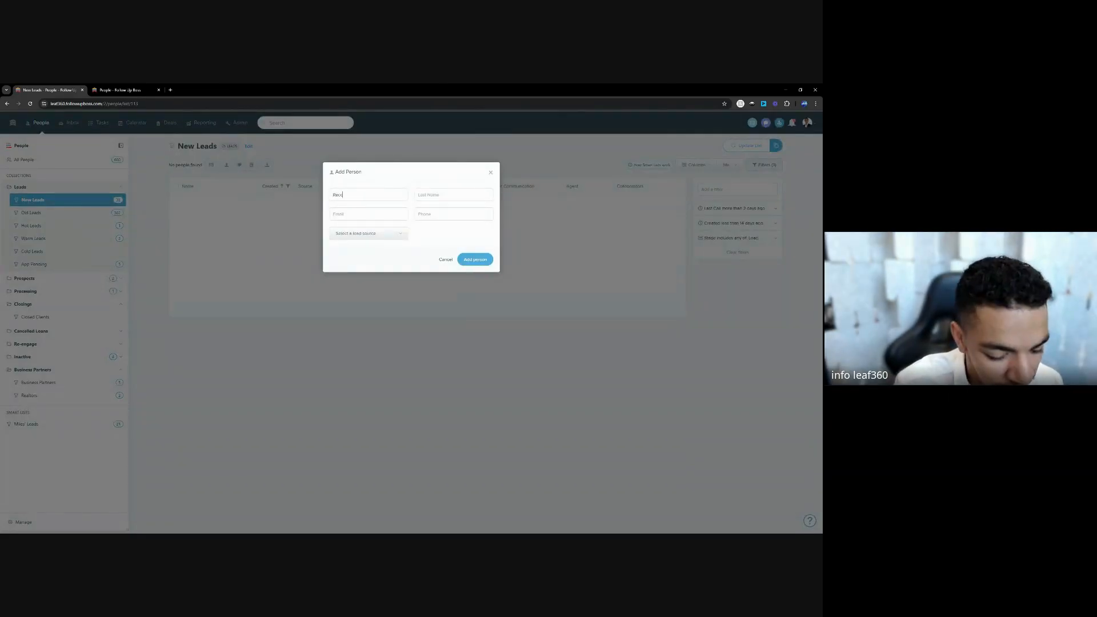
key("Tab")
type("Test")
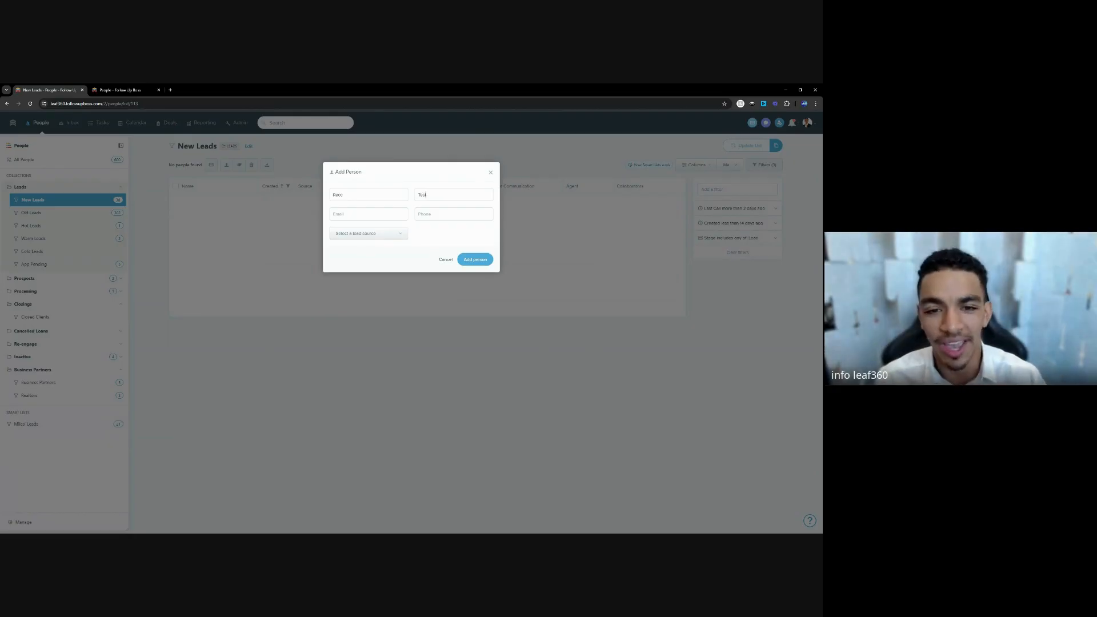
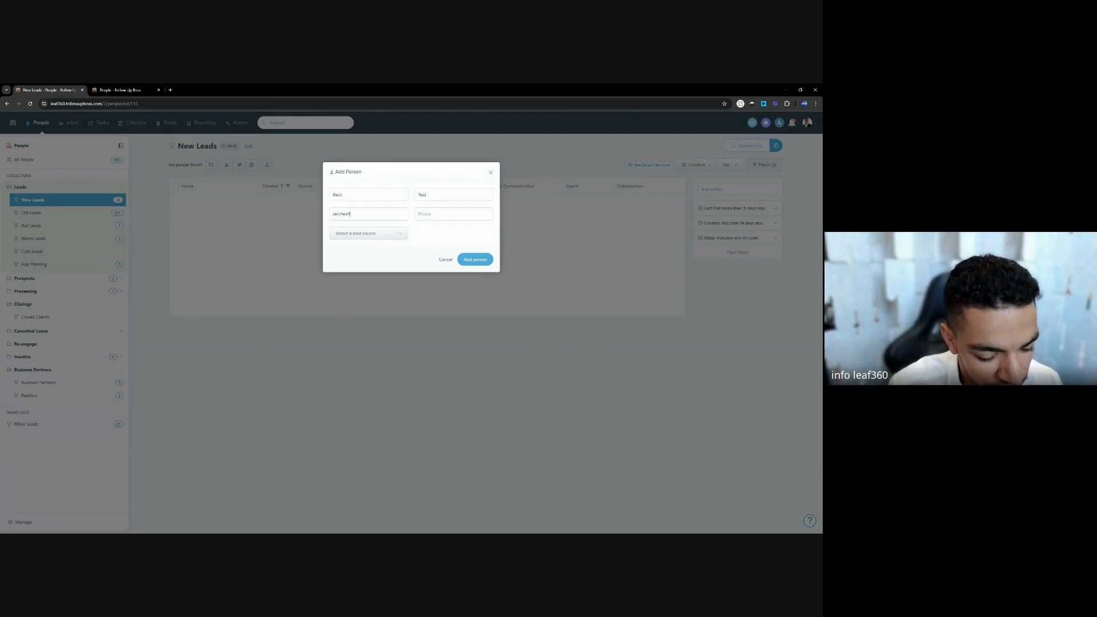
key("Return")
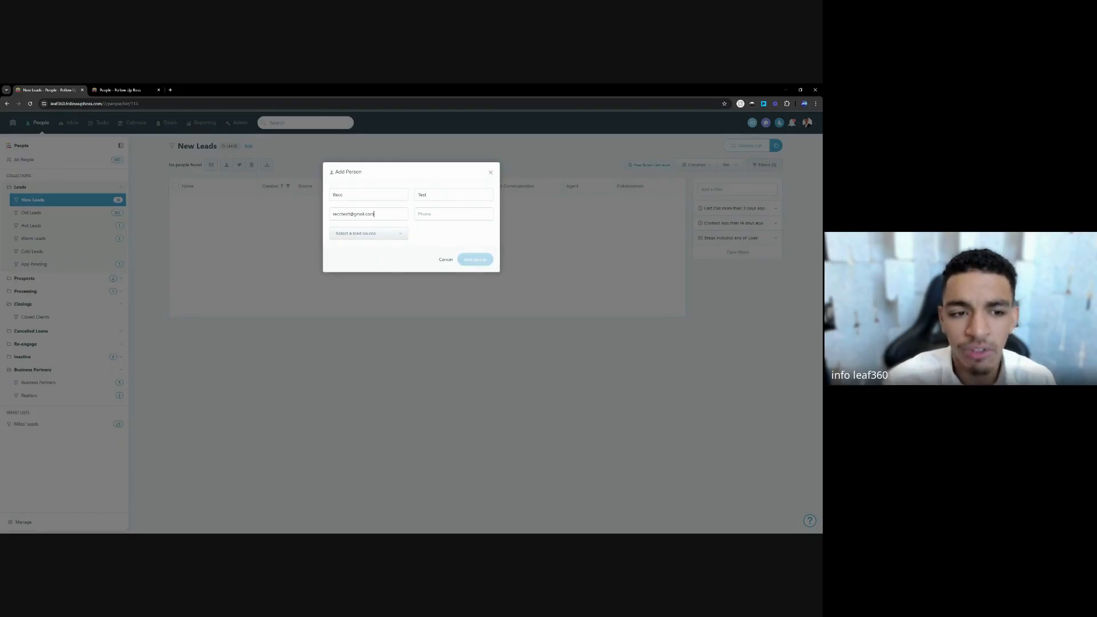
left_click(40, 126)
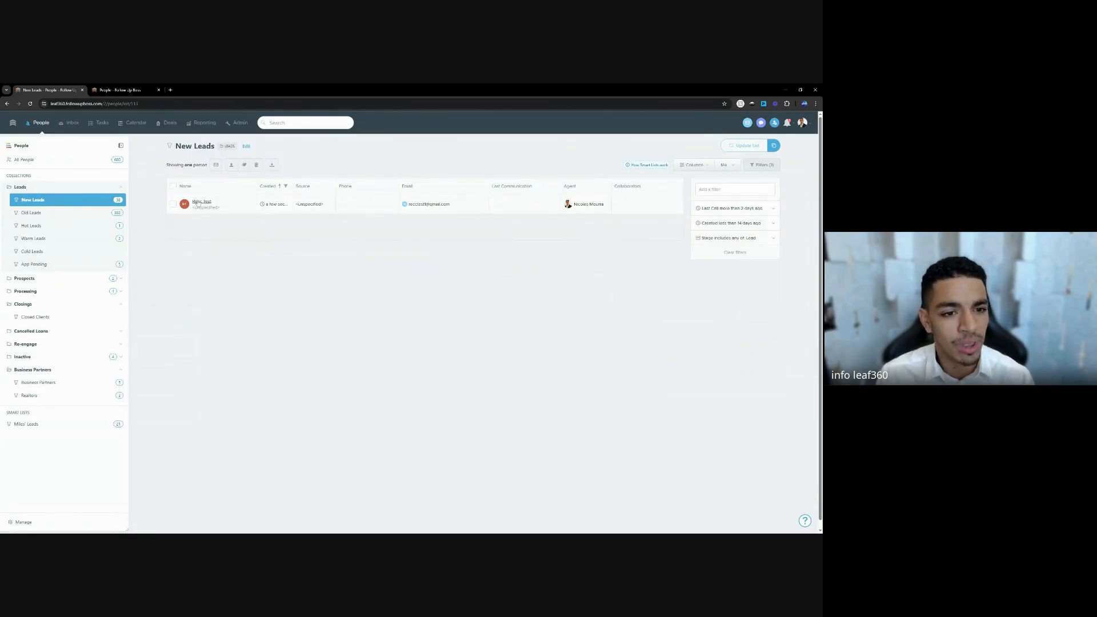
left_click(201, 202)
Tag the new lead with 'purchase'.
left_click(40, 331)
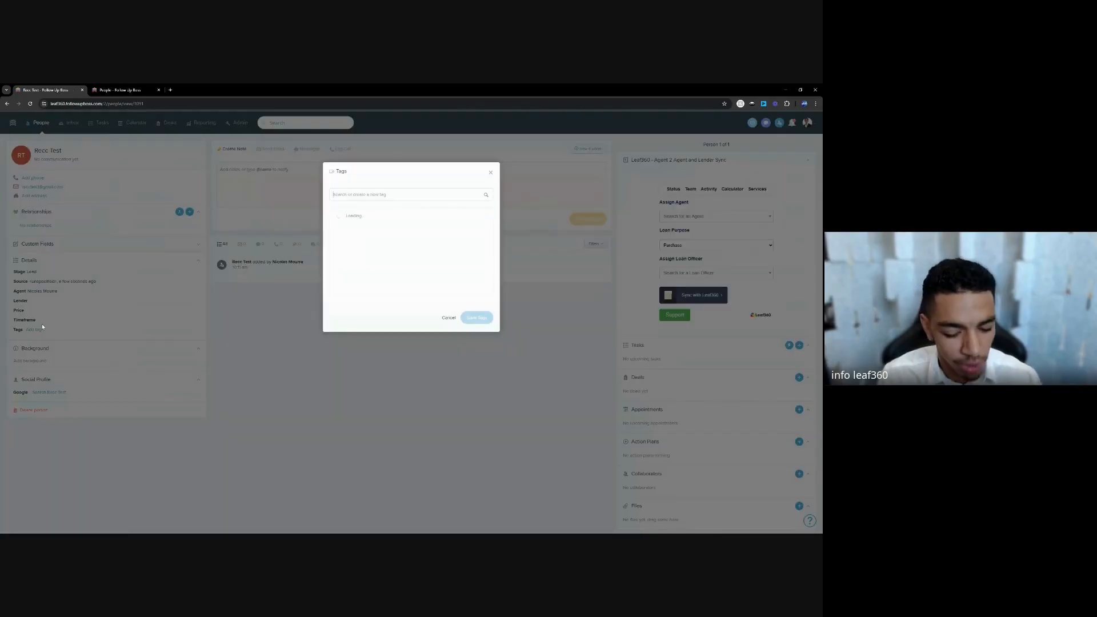
type("purchase")
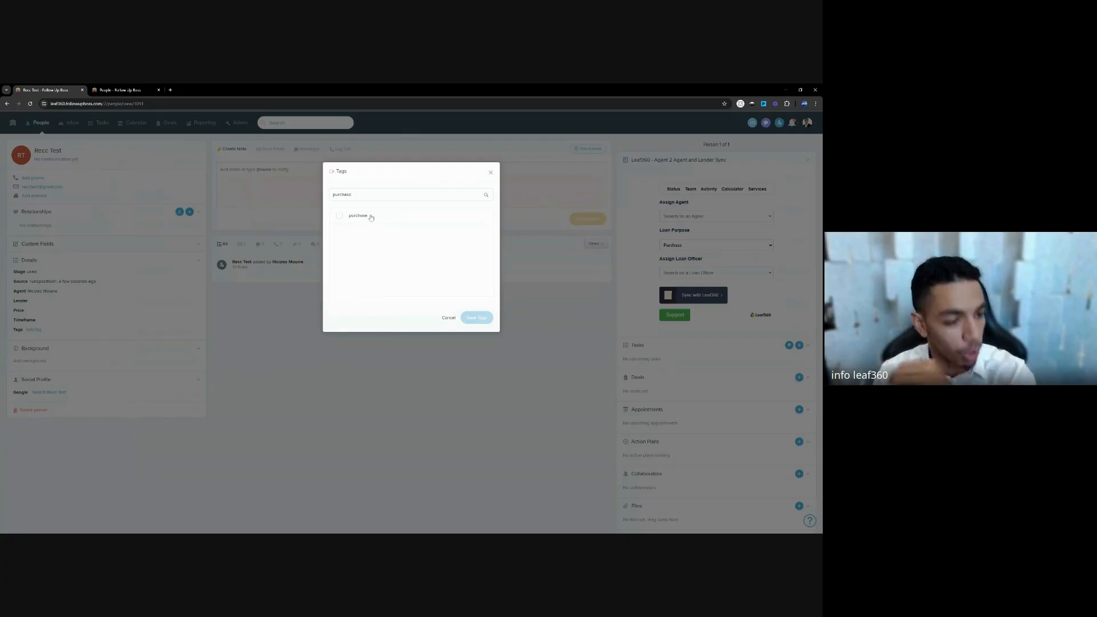
left_click(372, 216)
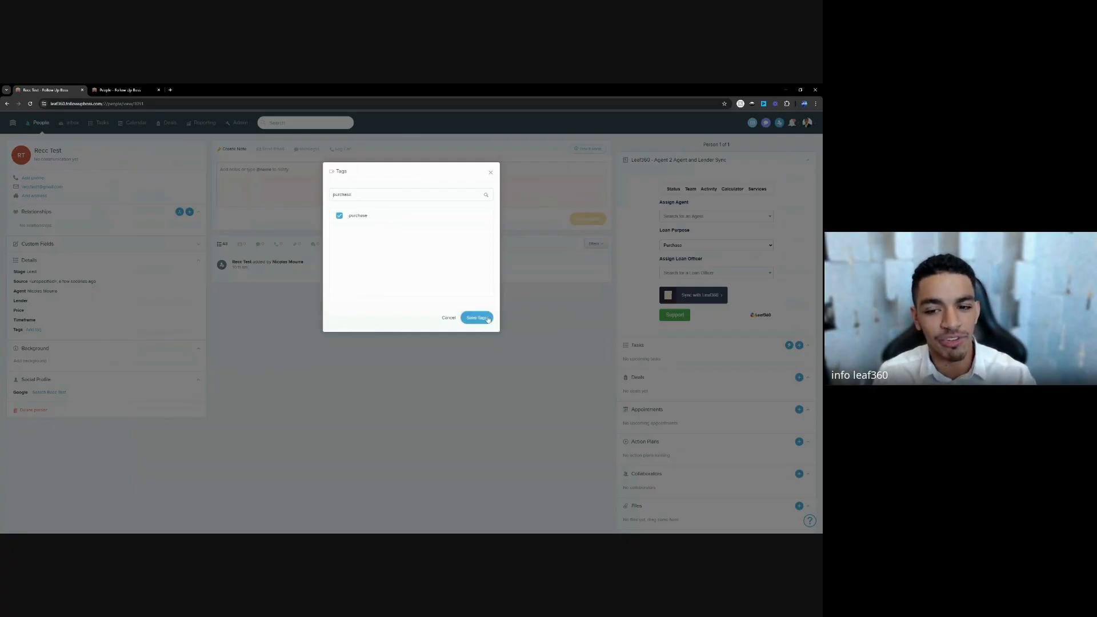
left_click(488, 319)
Set the stage to Application Pending and read the triggered action plan email.
left_click(50, 274)
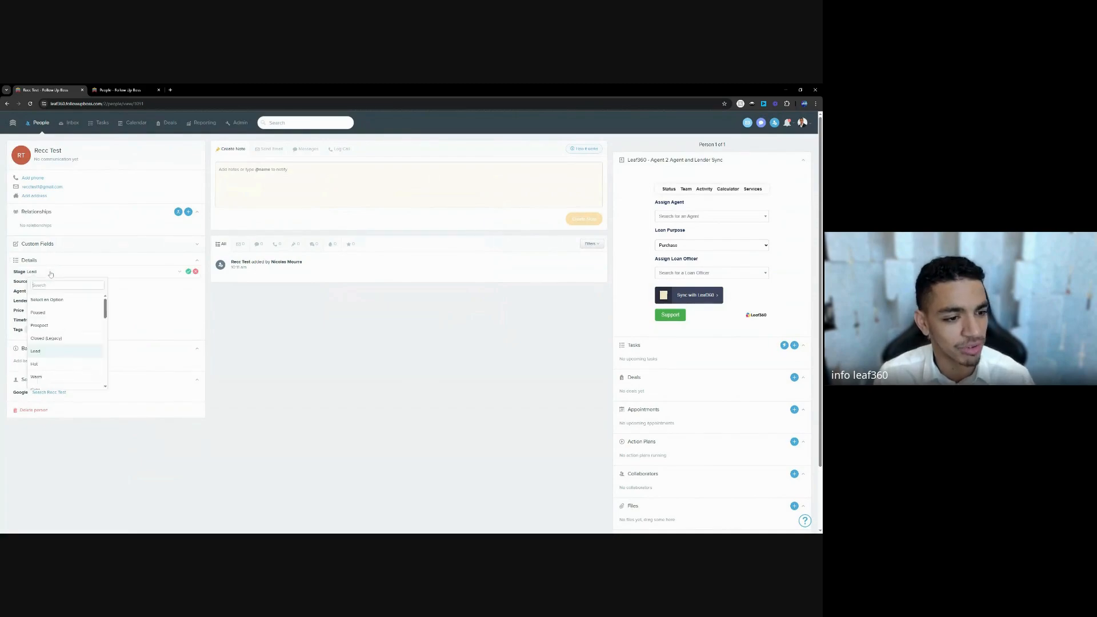
type("app")
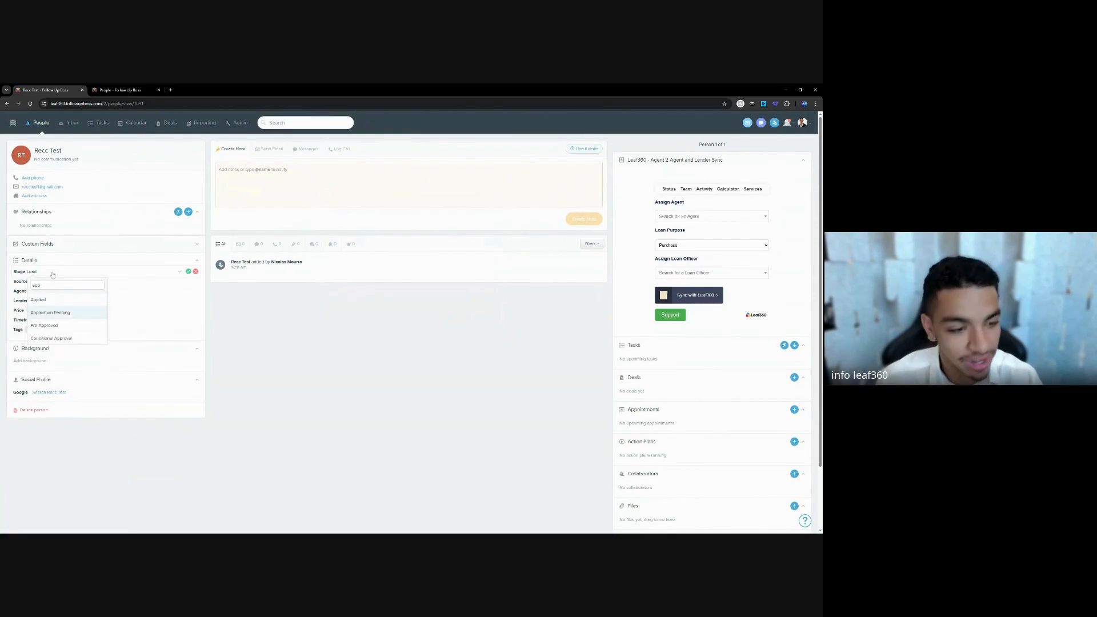
key("Return")
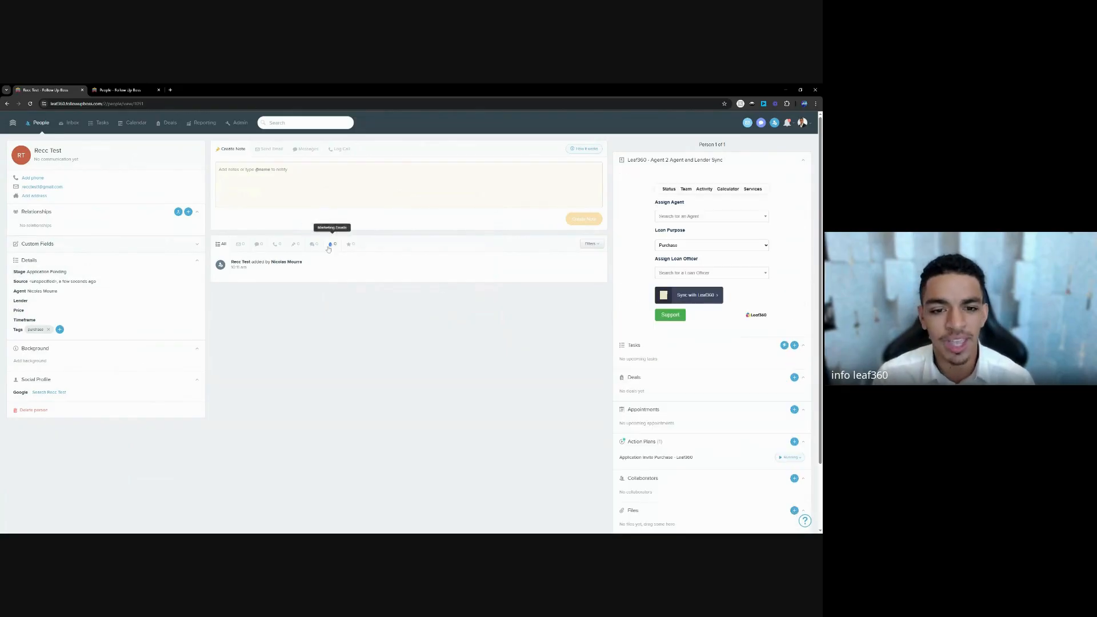
left_click(330, 246)
left_click(261, 297)
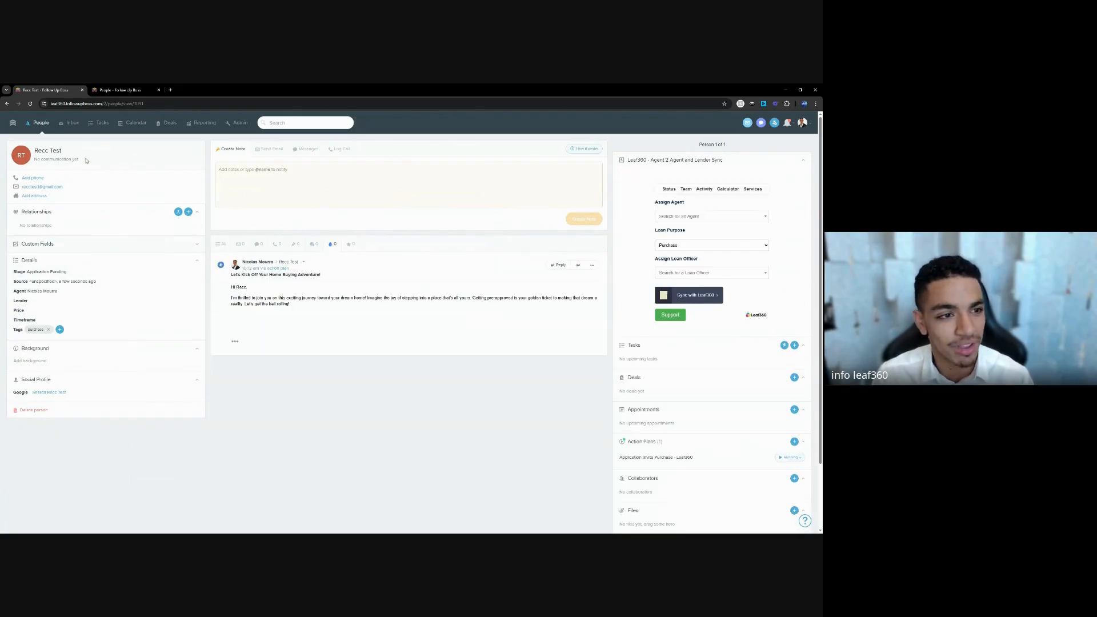
left_click(40, 123)
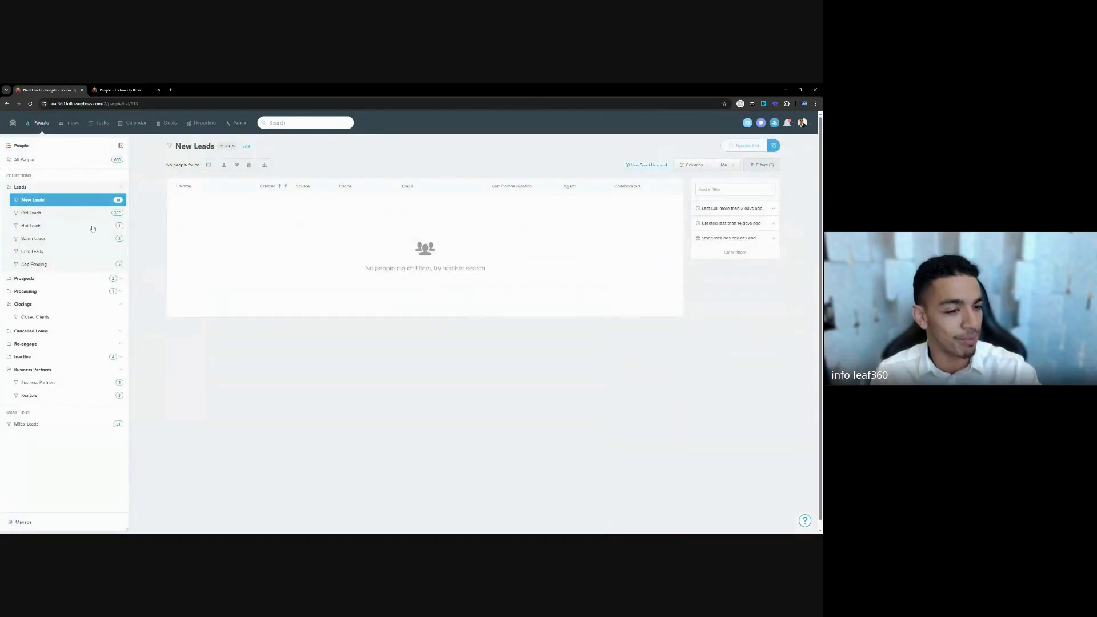
Open the App Pending smart list and open the test lead's person page.
left_click(63, 264)
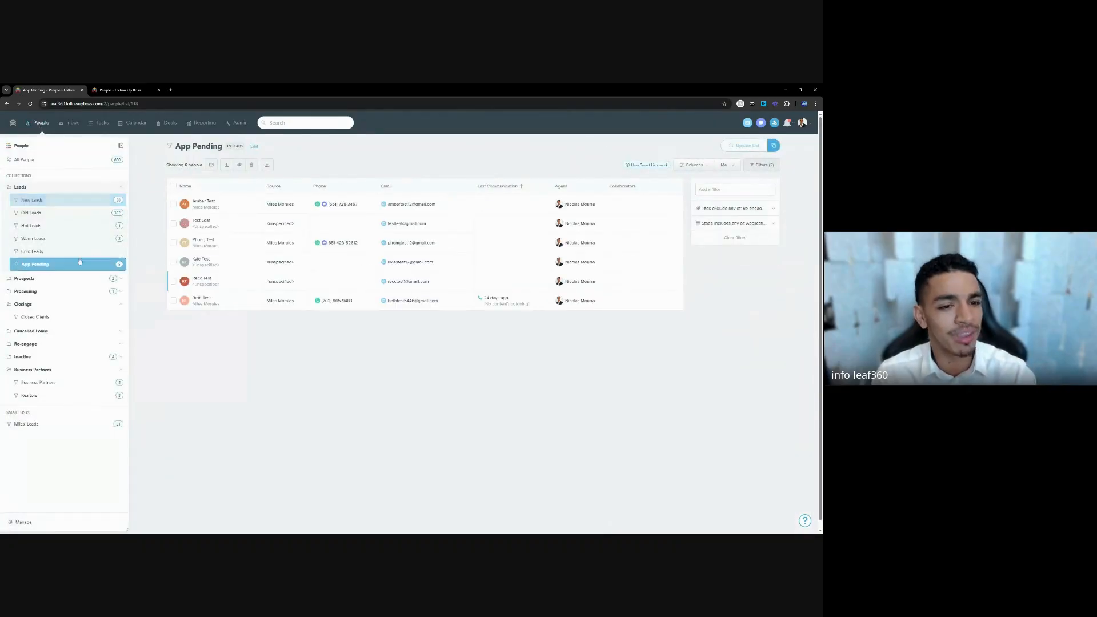
left_click(197, 279)
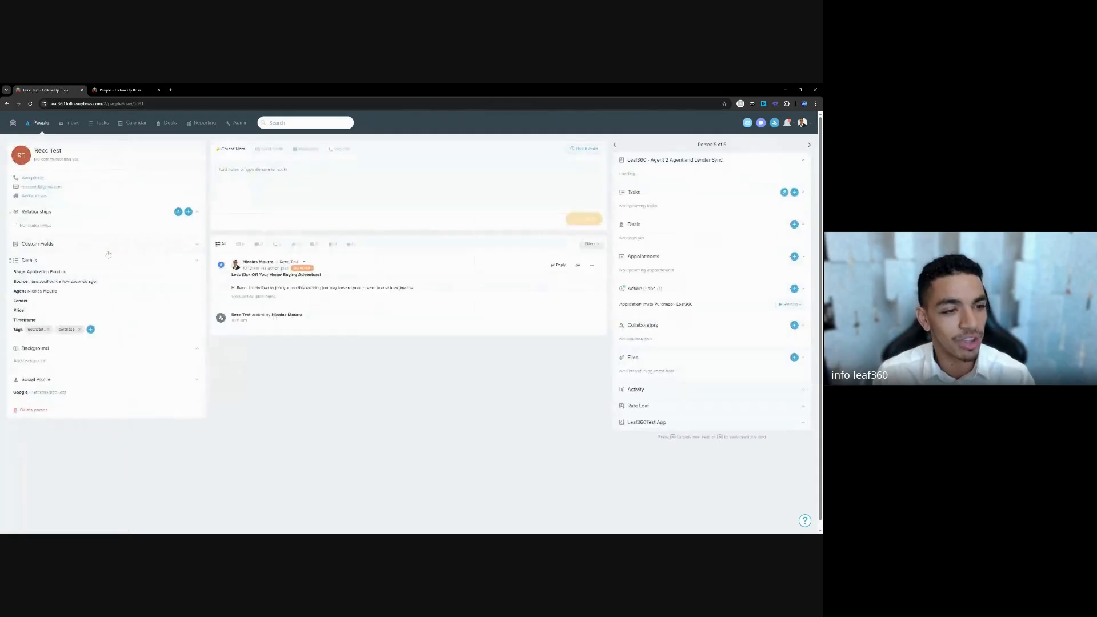
left_click(40, 124)
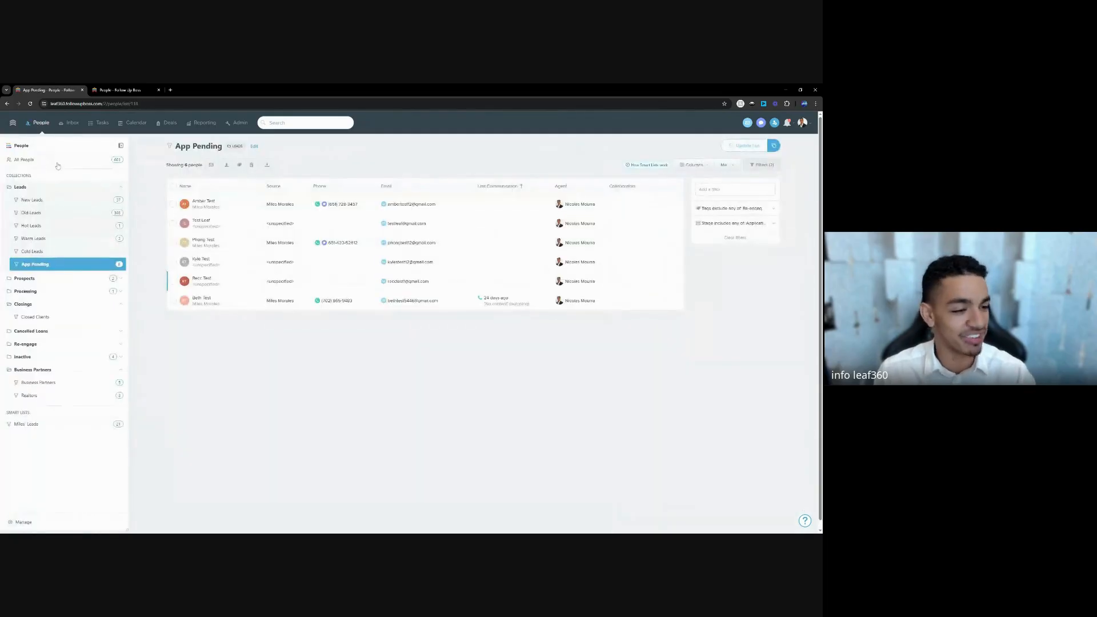
left_click(203, 281)
left_click(41, 124)
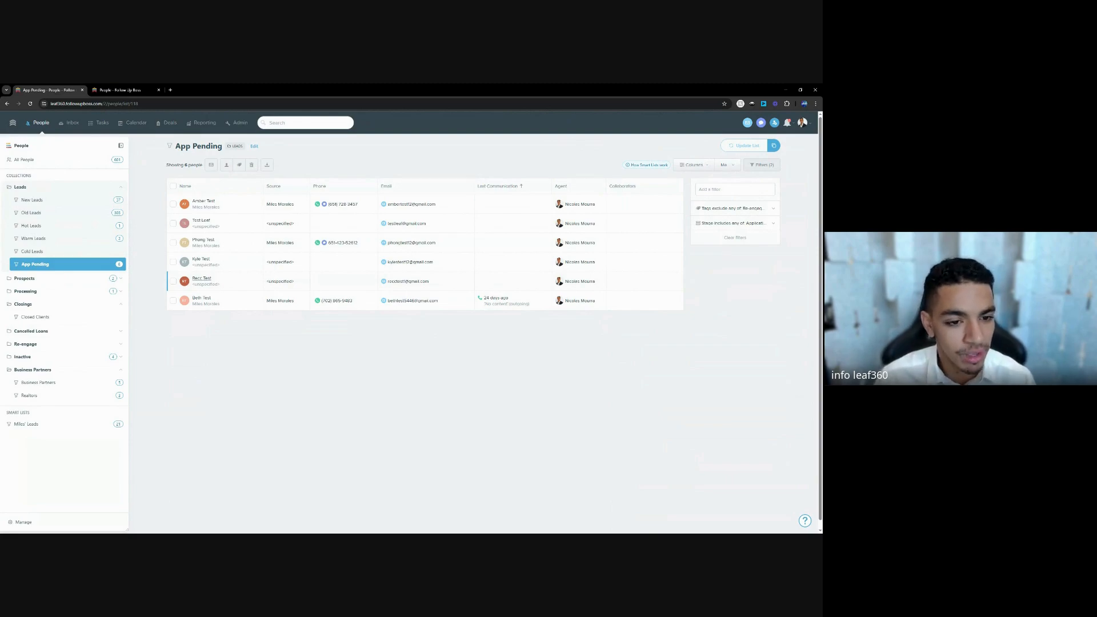
left_click(201, 278)
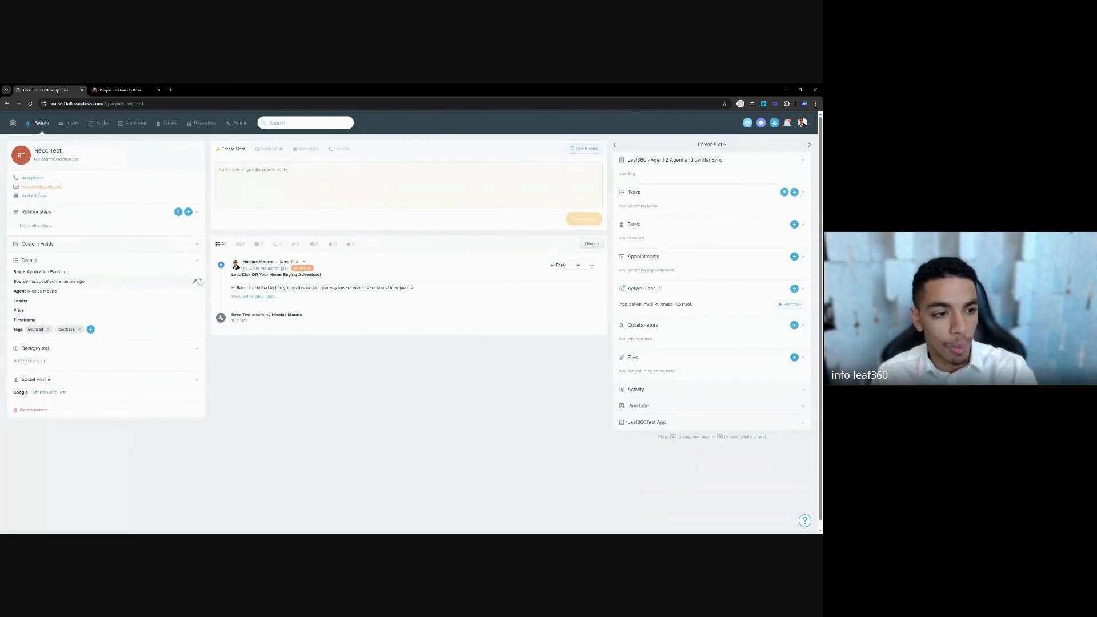
Append 12 to the test lead's email address and save it.
left_click(64, 192)
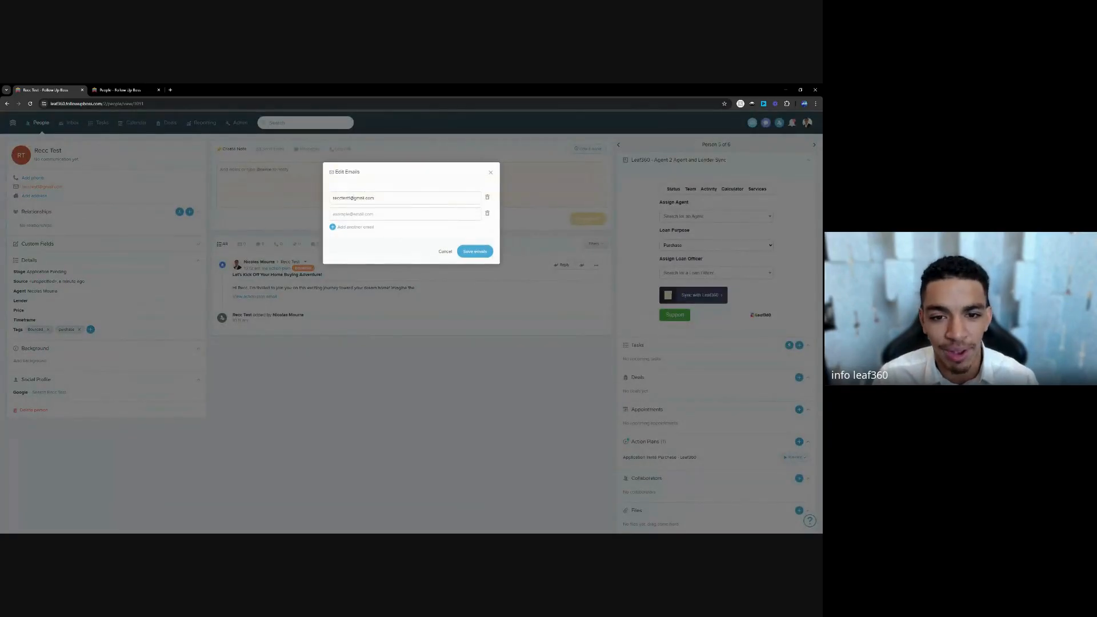
type("12")
left_click(475, 251)
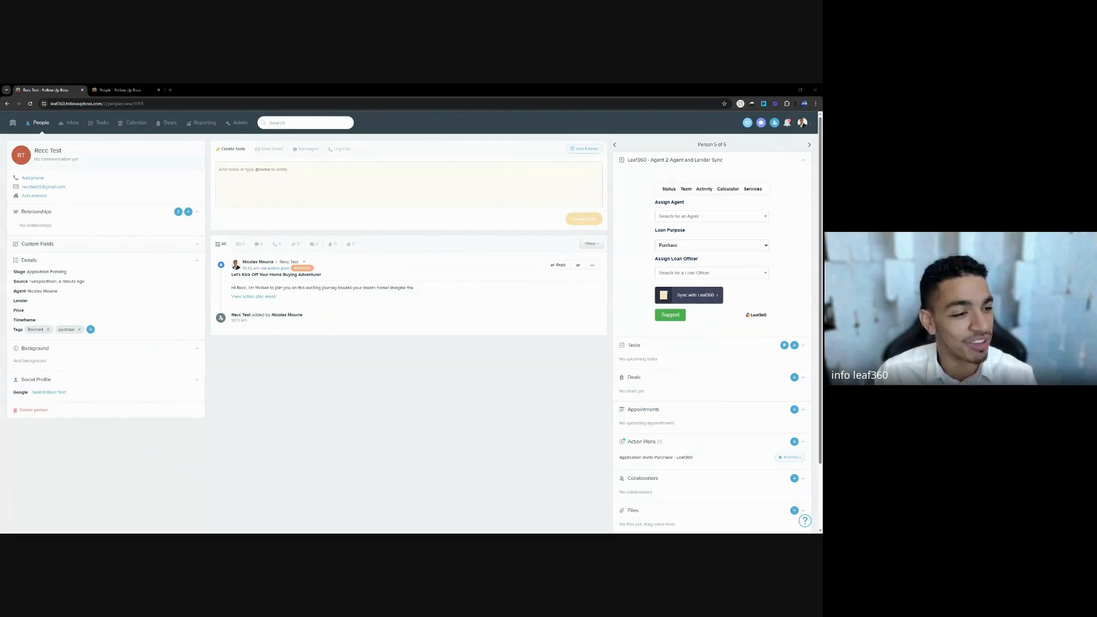
Change the contact's stage to Applied.
left_click(47, 272)
type("app")
key("Down")
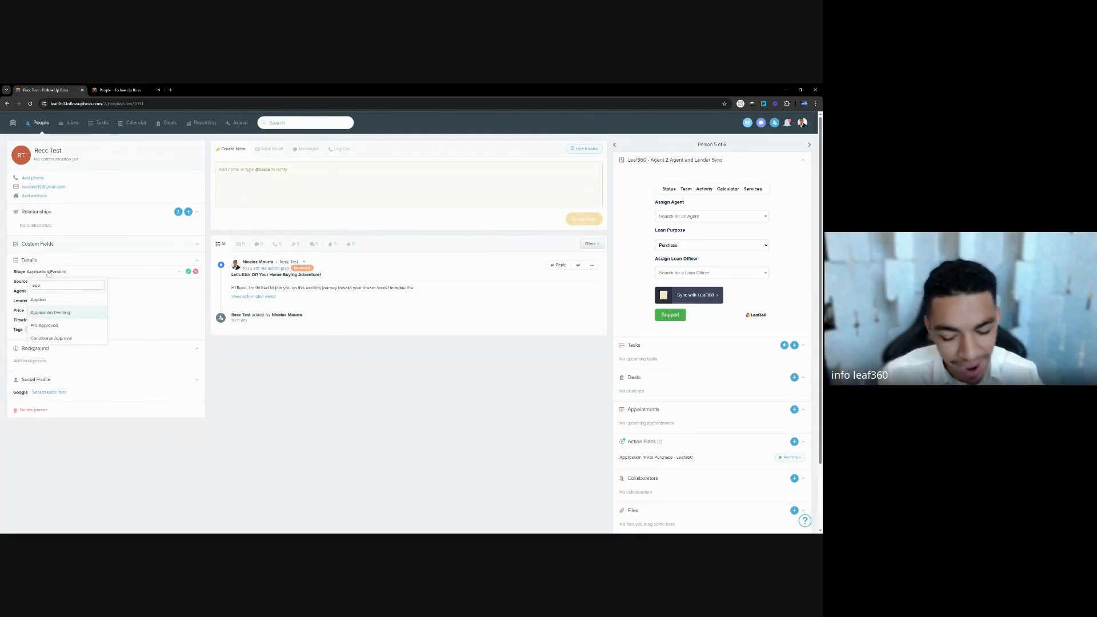
key("Up")
key("Return")
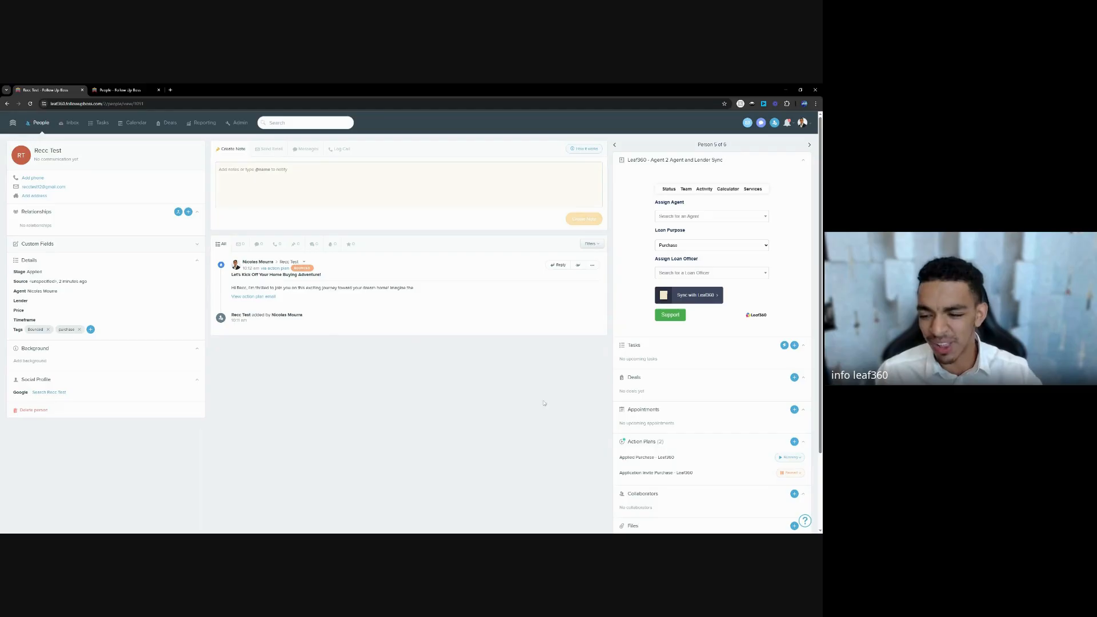
Check the action plans, filter the timeline, and reload to see the Applied Purchase email.
scroll(787, 451, "down", 1)
left_click_drag(693, 441, 620, 441)
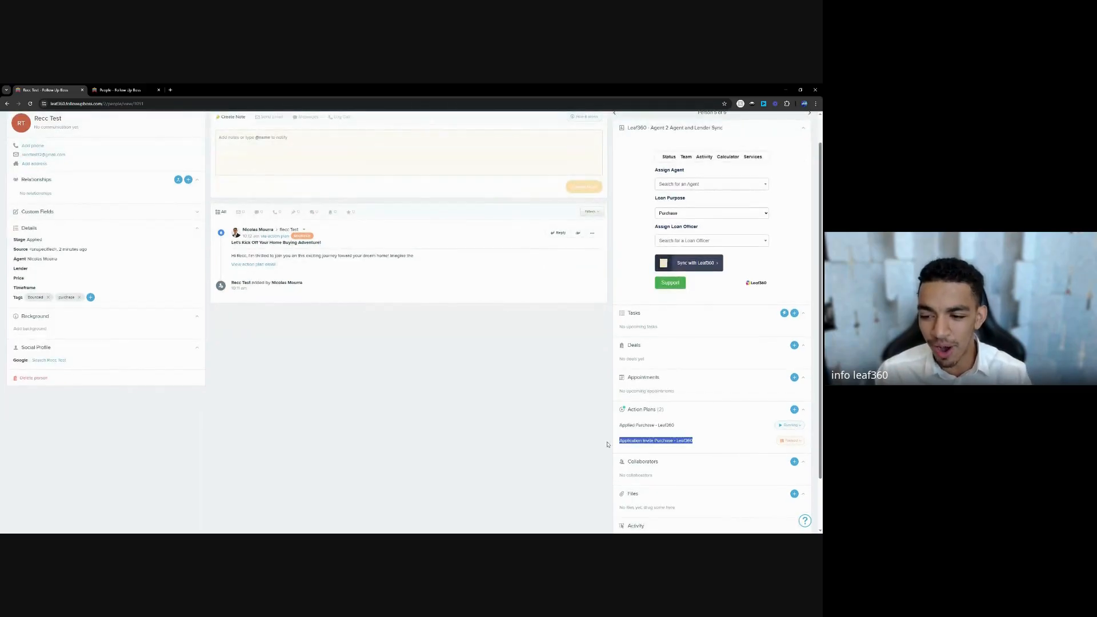
left_click(331, 212)
left_click(31, 103)
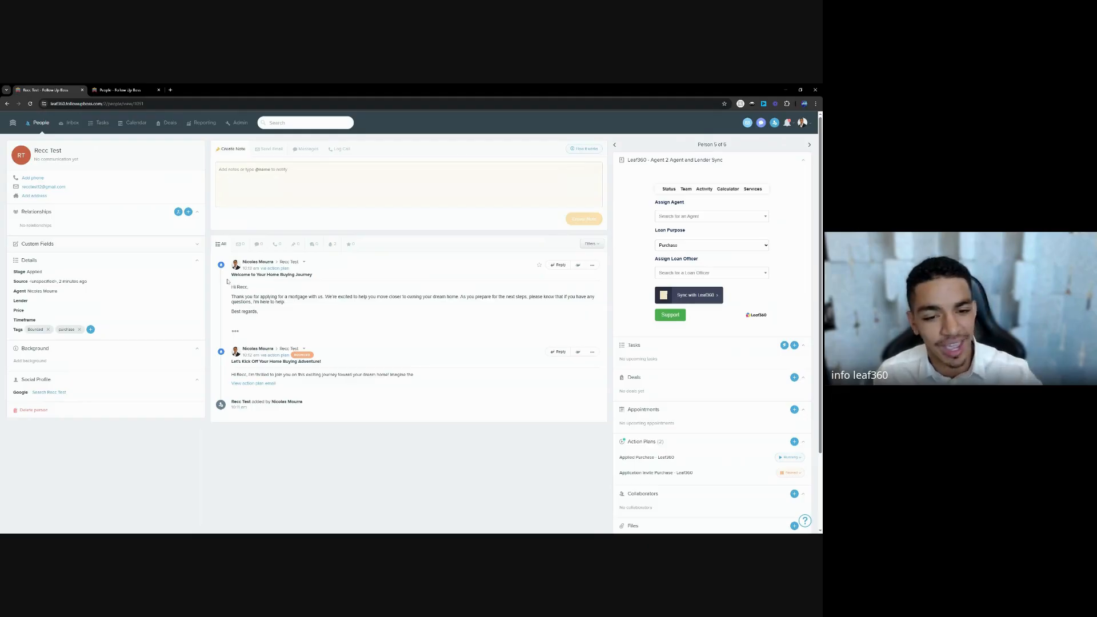
Create a 'Recc deal' in the PROSPECTS pipeline's App Intake stage, then go back to All People.
left_click(794, 377)
type("Recc deal")
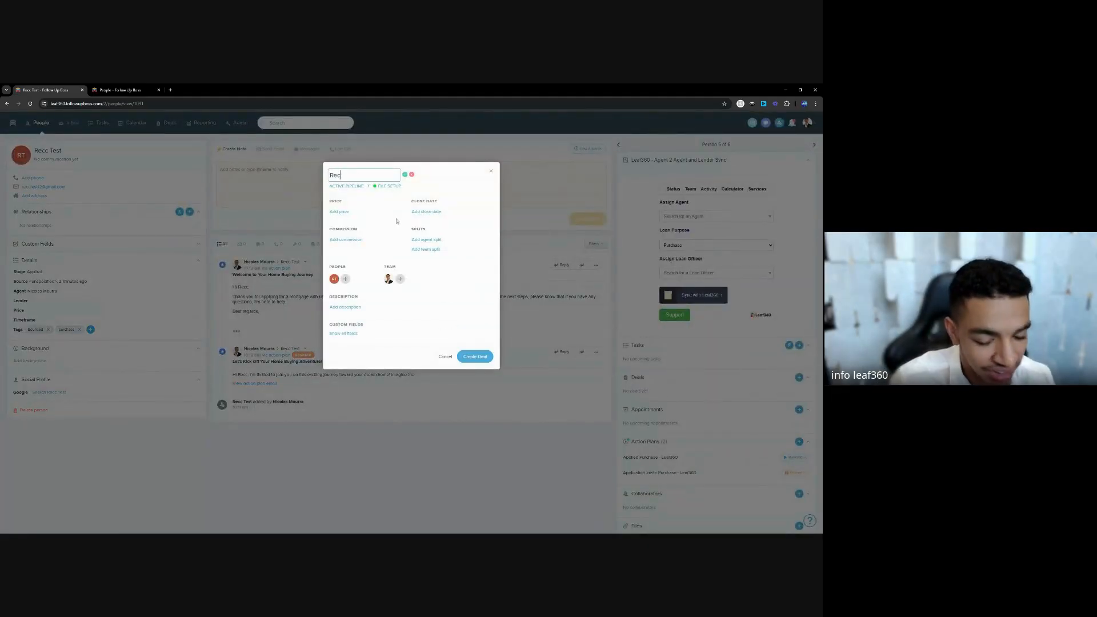
left_click(363, 187)
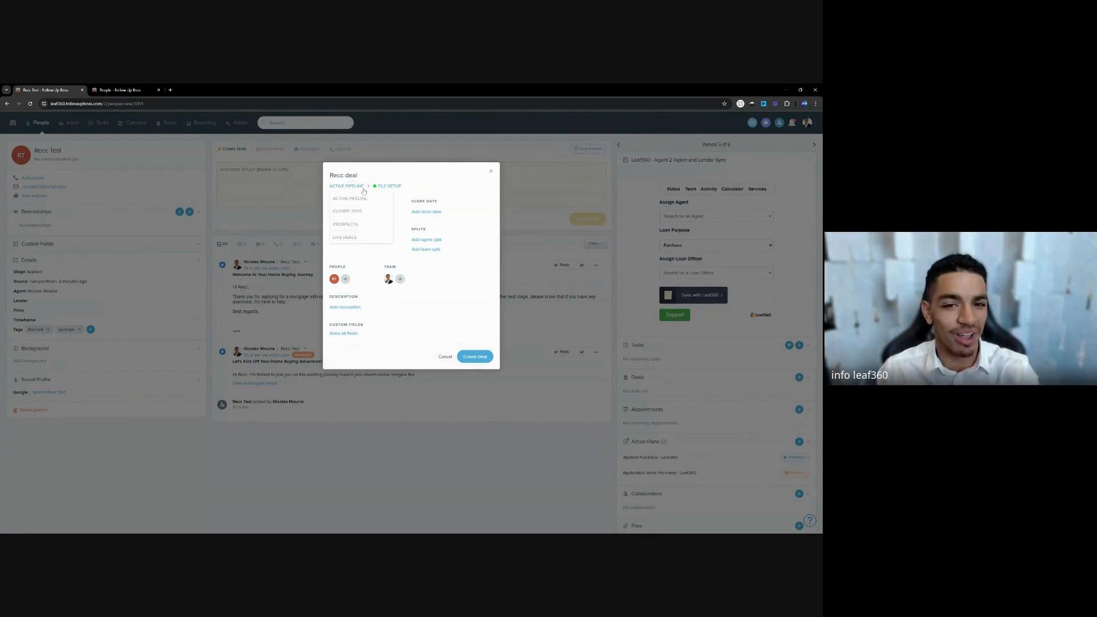
left_click(349, 224)
left_click(482, 356)
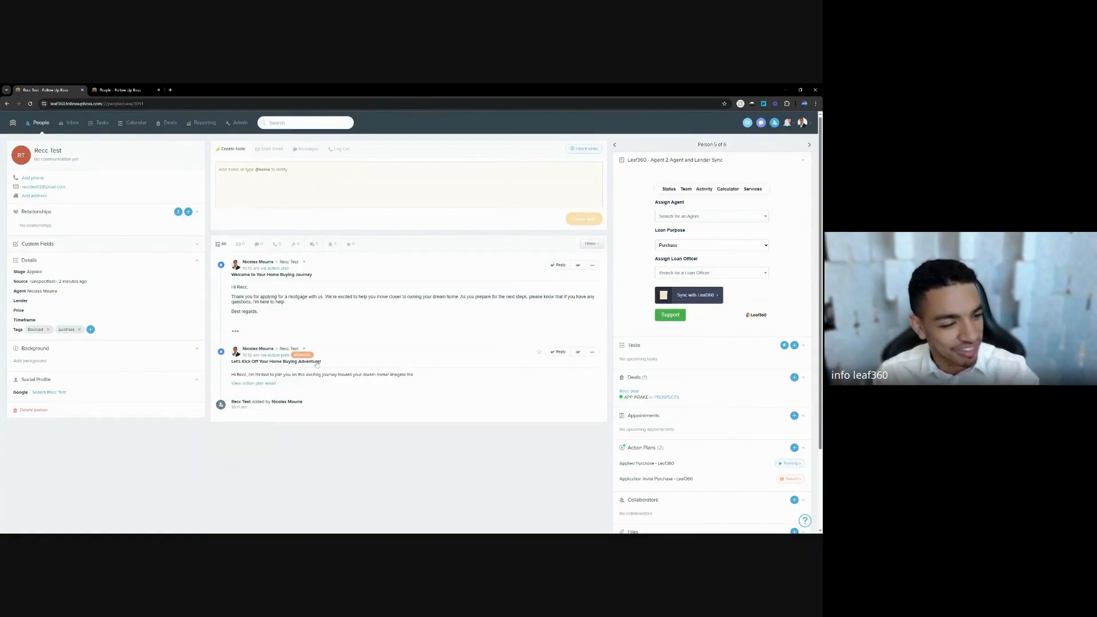
left_click(45, 127)
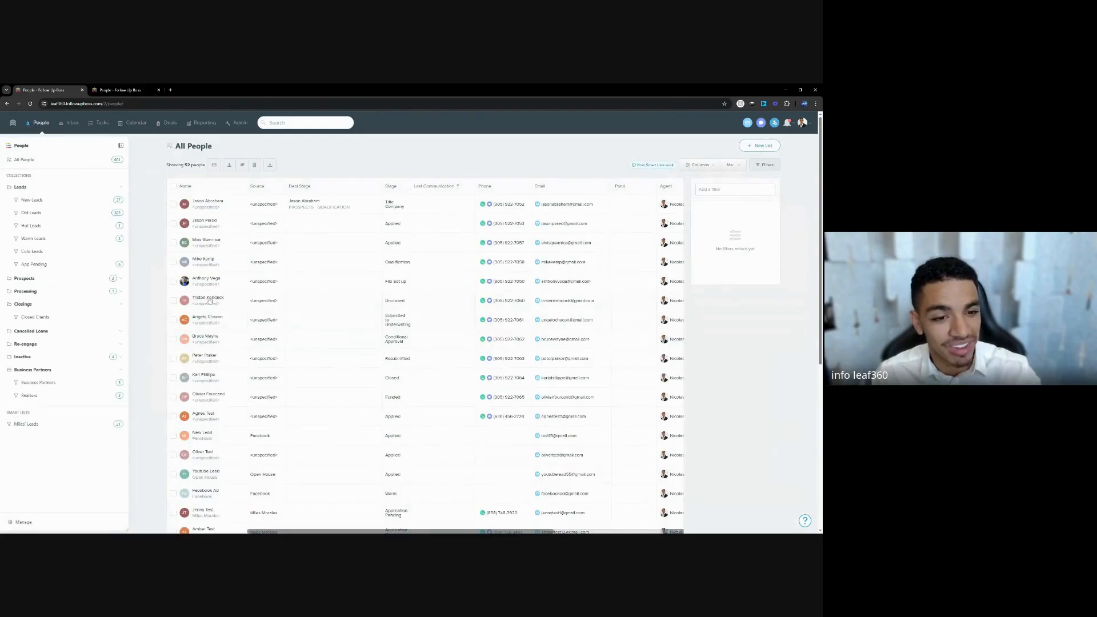
Go from App Pending to the Applied smart list under Prospects to find the test lead.
left_click(45, 263)
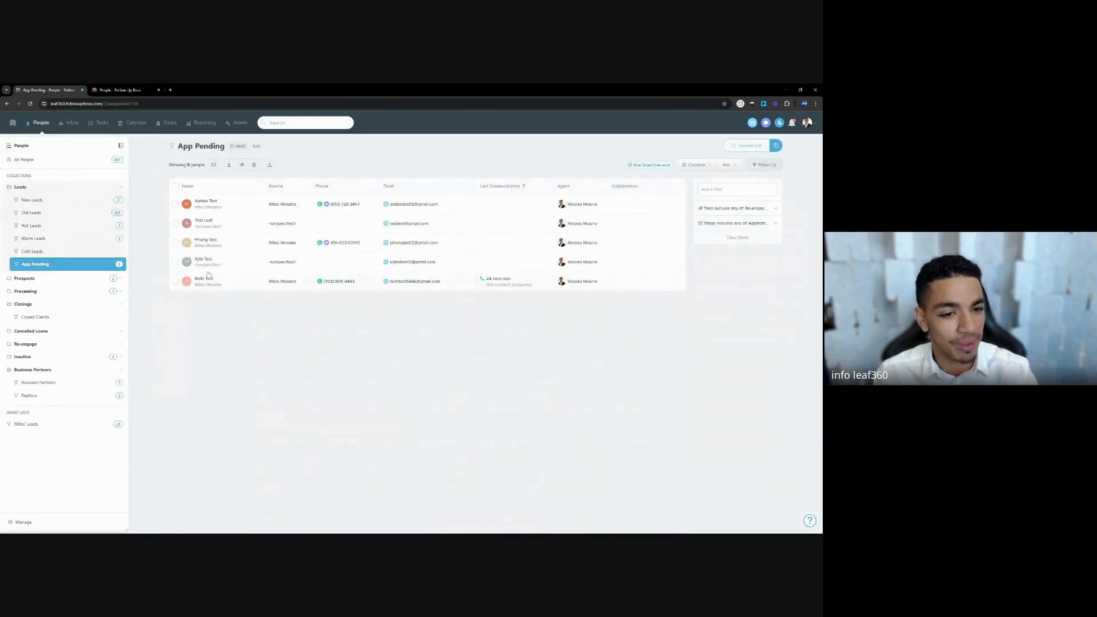
left_click(86, 278)
left_click(62, 292)
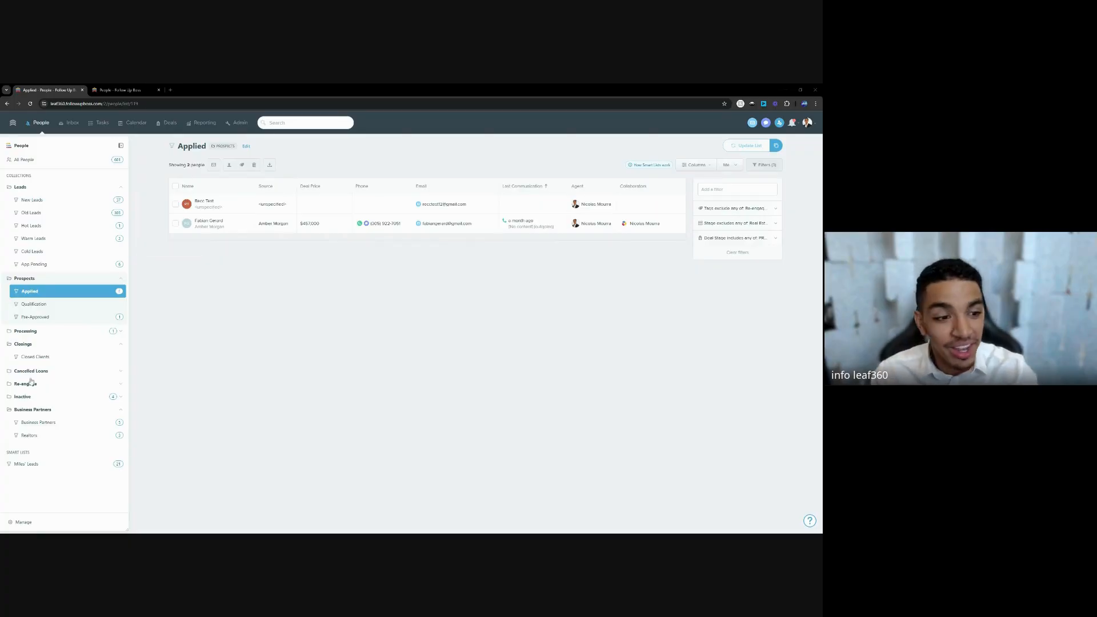
Show the Pre-Approved list under Prospects, with one person at a $450,000 deal price.
left_click(41, 319)
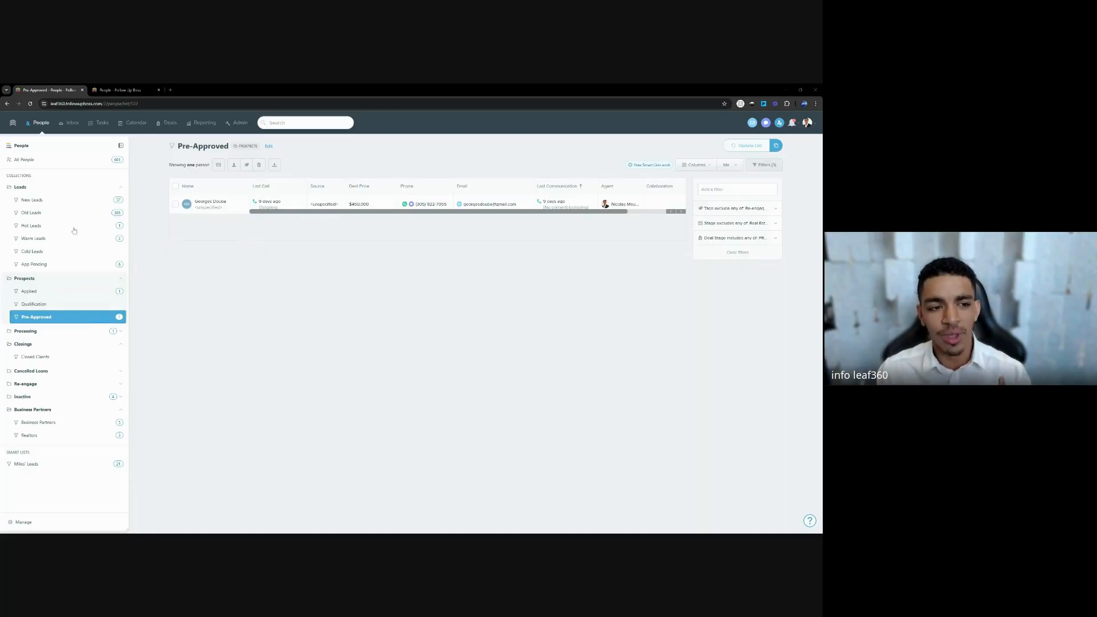
Collapse the Leads and Prospects sidebar groups and view the Prospects deals board.
left_click(46, 190)
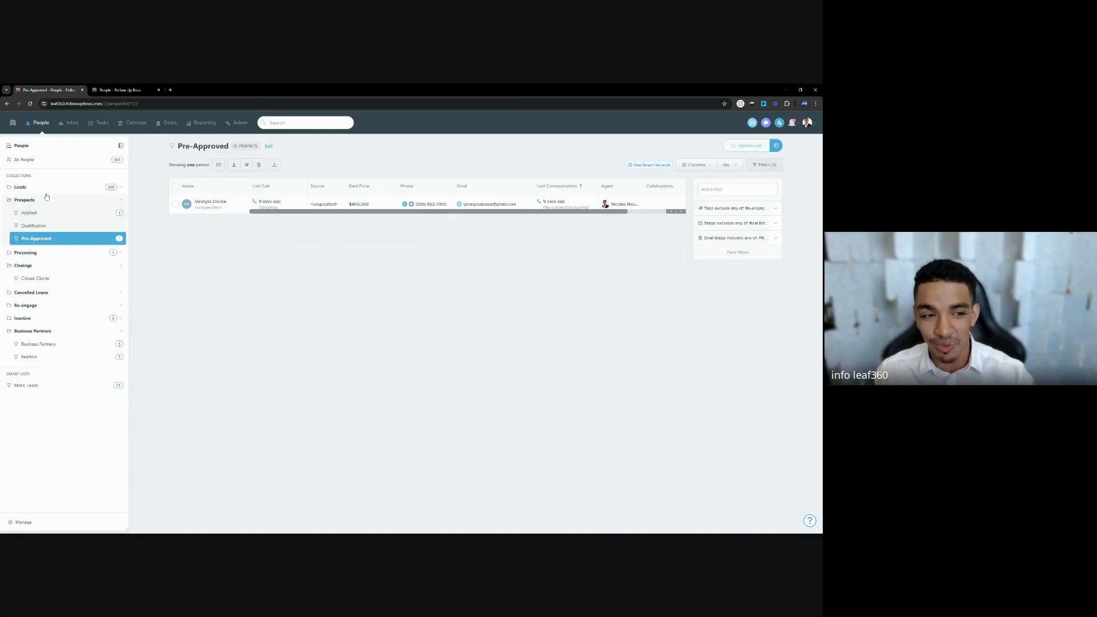
left_click(47, 200)
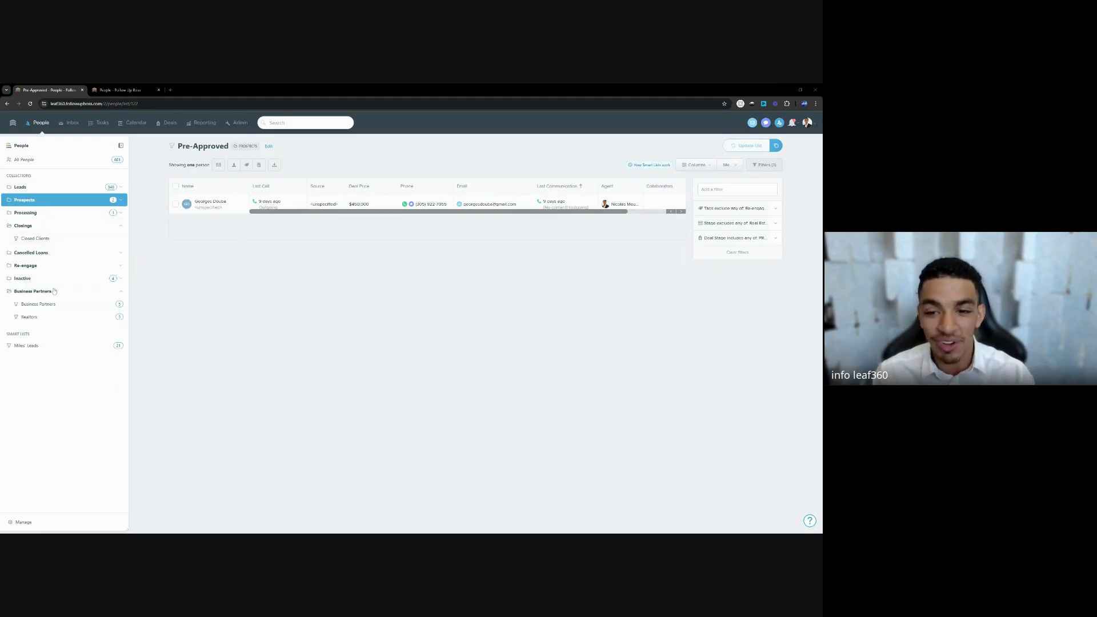
left_click(156, 123)
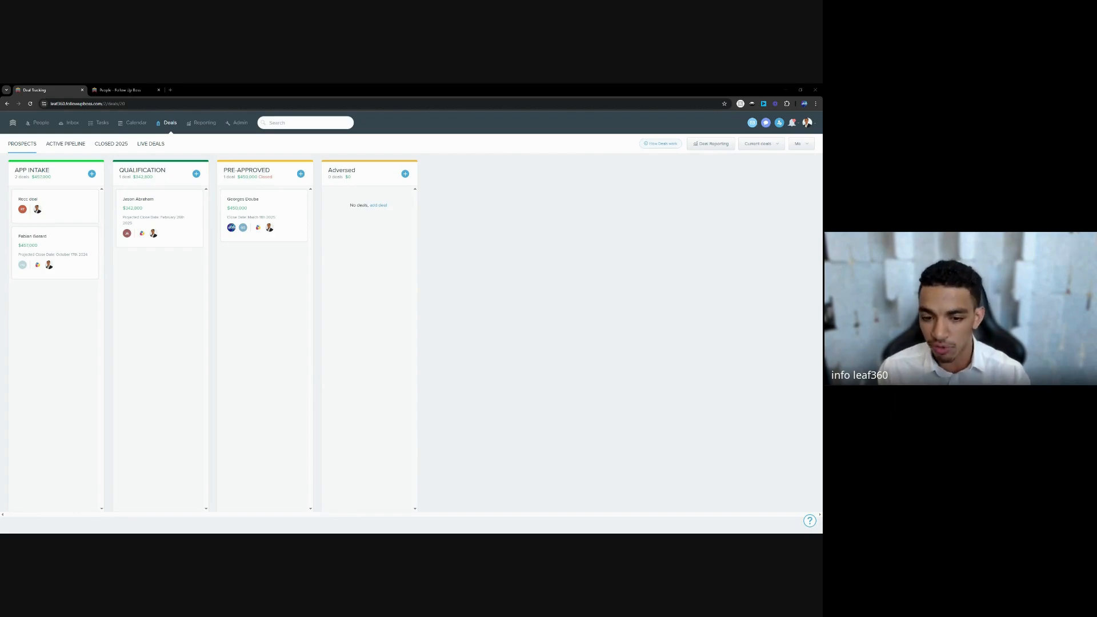
Tidy the sidebar groups, glance at Deals, and open the Pre-Approved contact's profile.
left_click(43, 127)
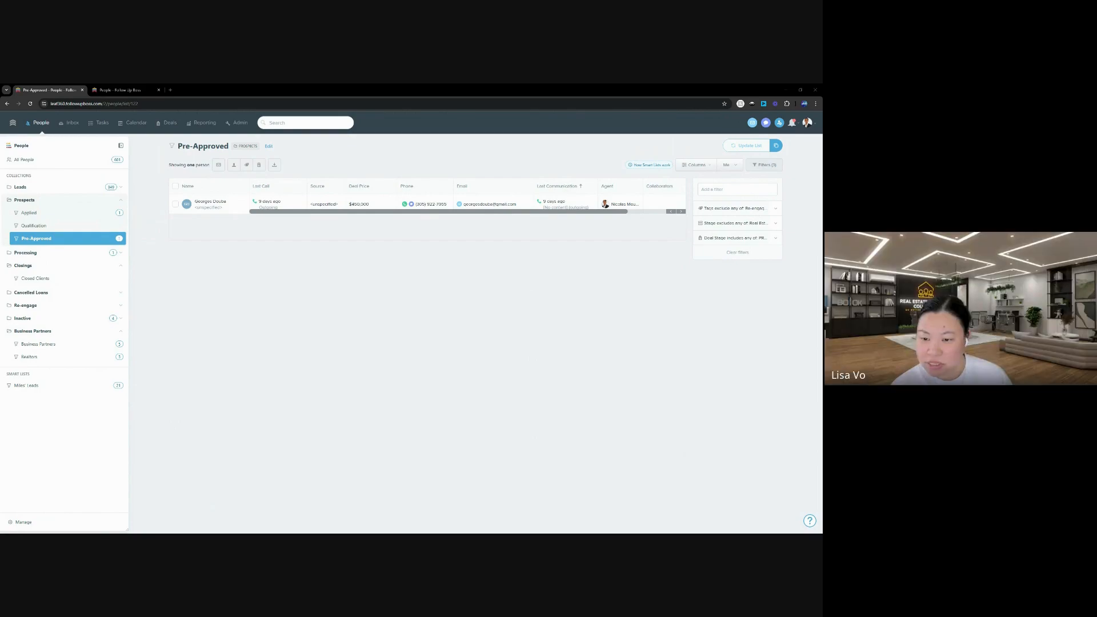
left_click(42, 201)
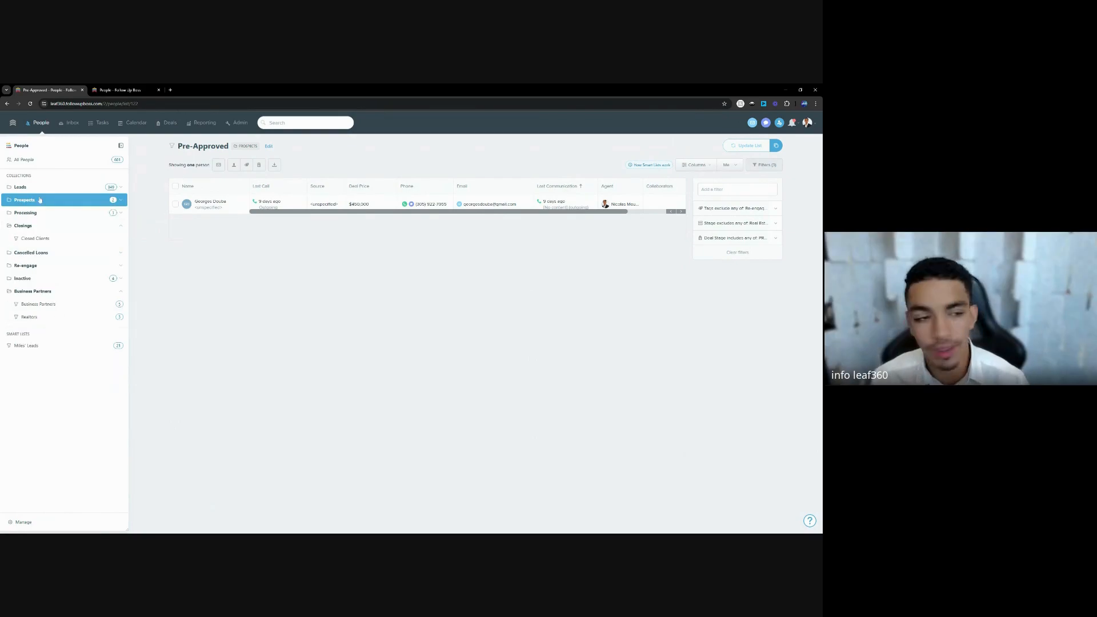
left_click(35, 191)
left_click(36, 192)
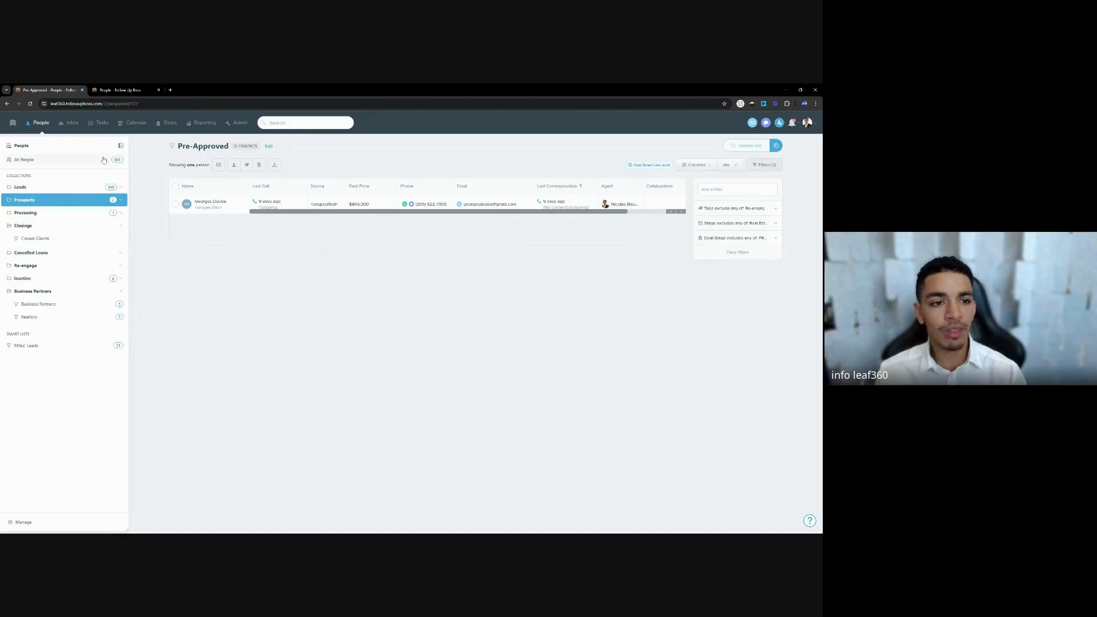
left_click(169, 124)
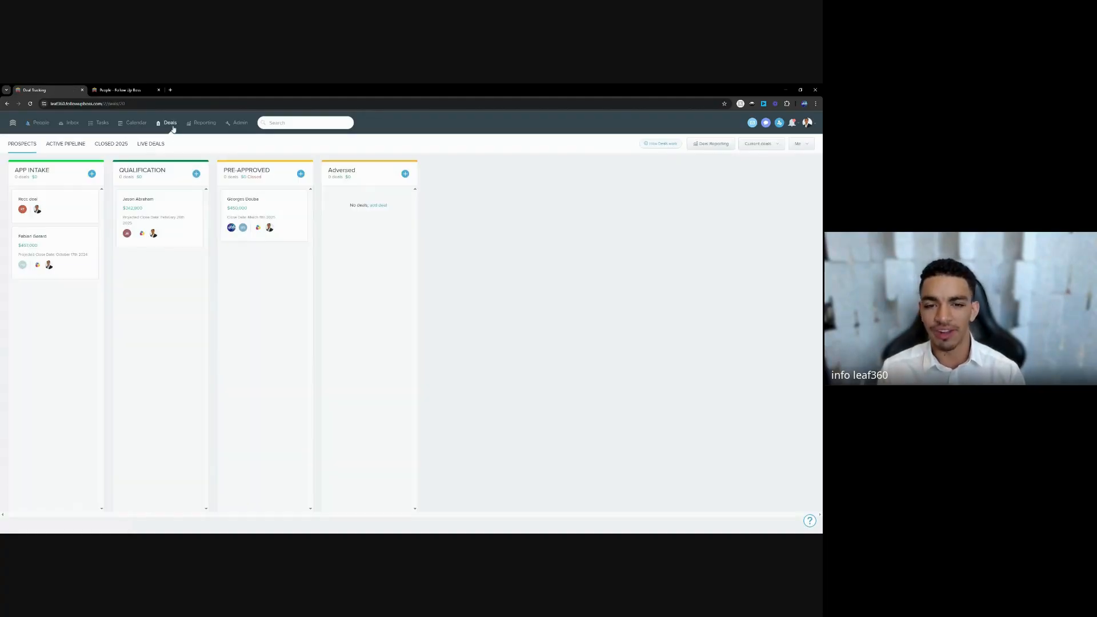
left_click(37, 128)
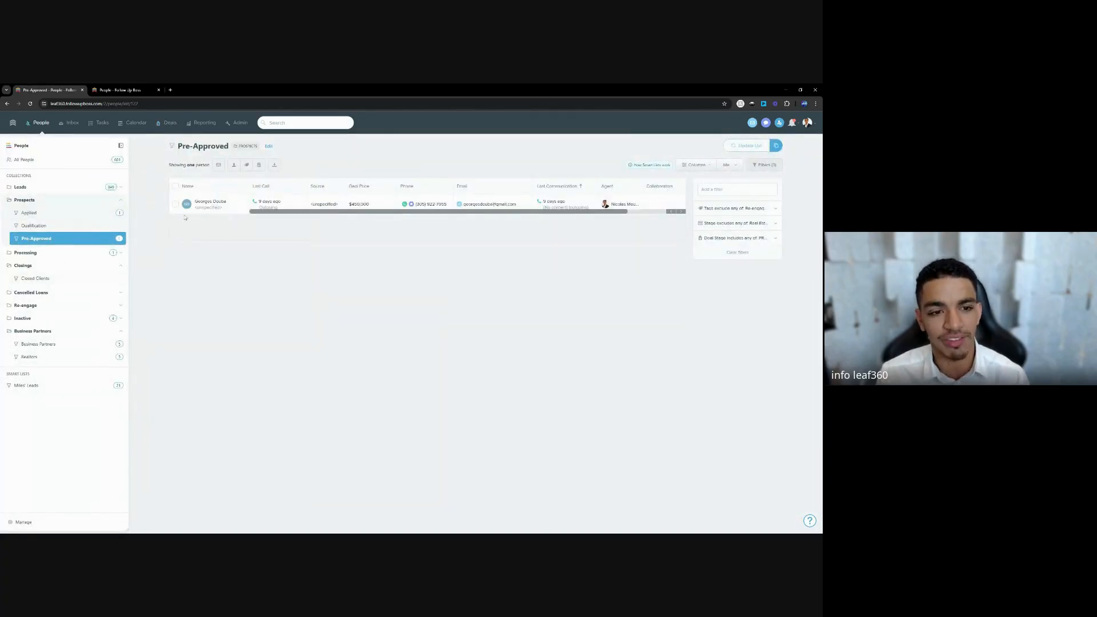
left_click(211, 204)
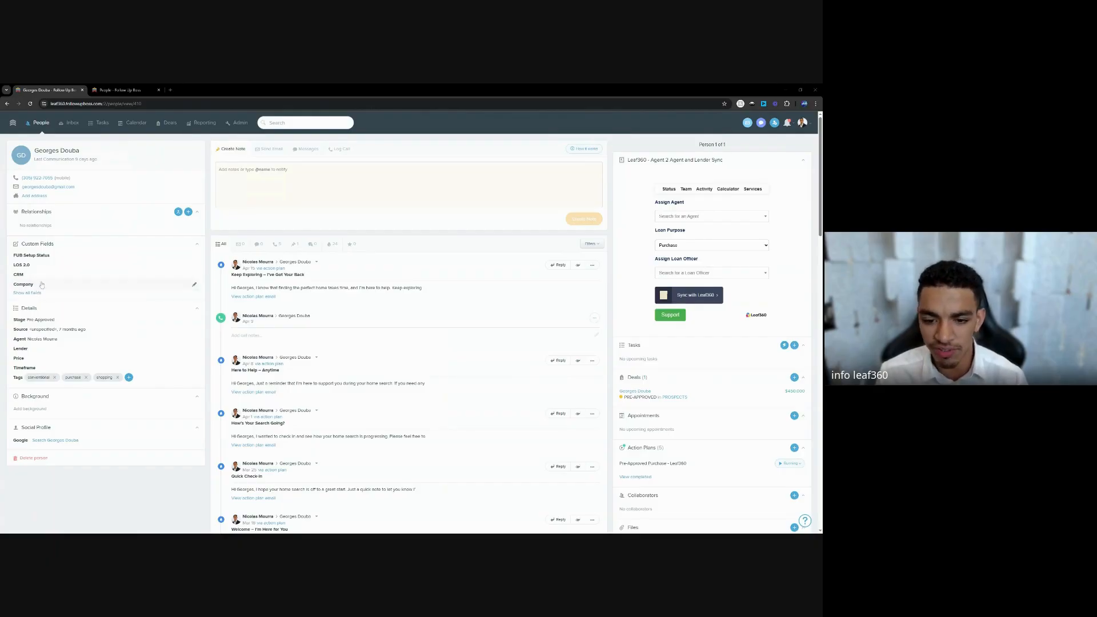
Collapse Custom Fields and open another contact with Clear to Close status from recent people.
left_click(58, 246)
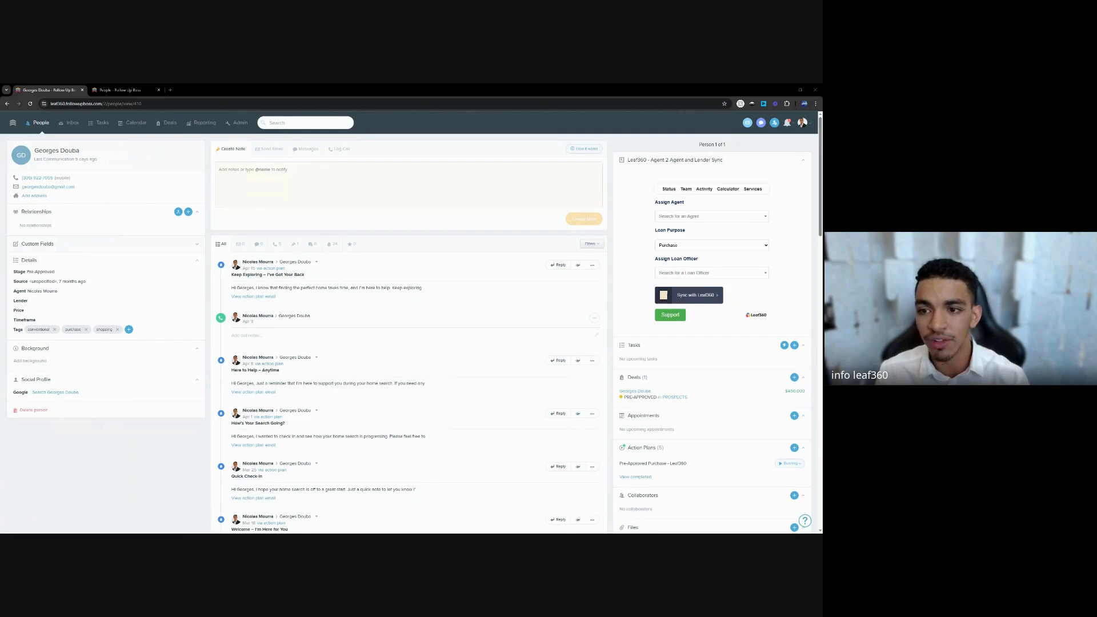
left_click(305, 123)
left_click(290, 184)
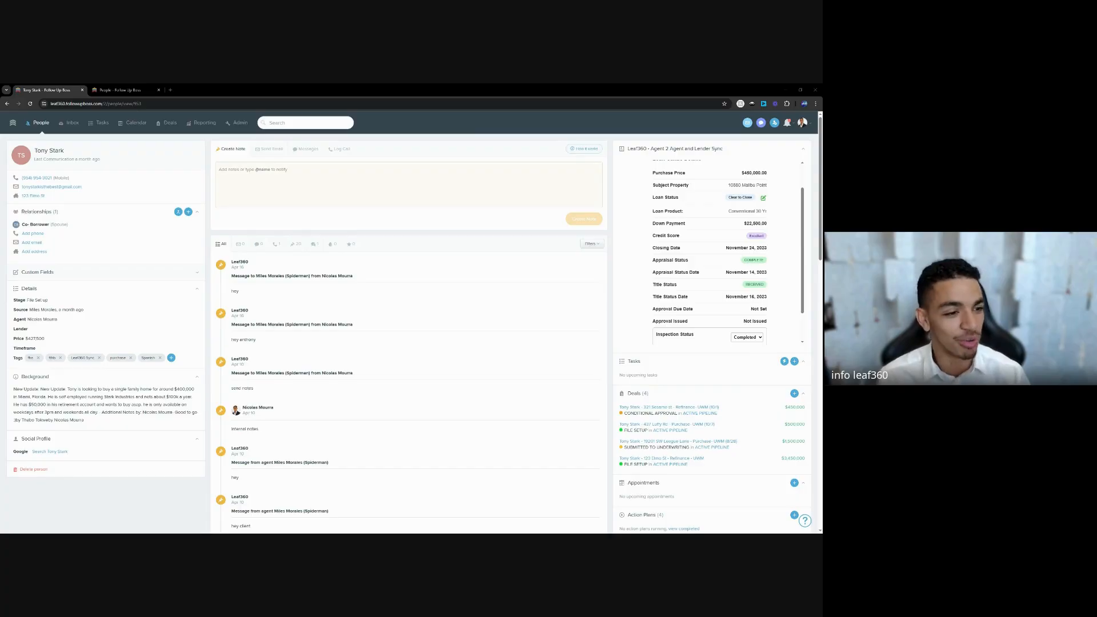
Review the Business Partners and Realtors lists, then show the partner's 19-person leads smart list.
left_click(41, 123)
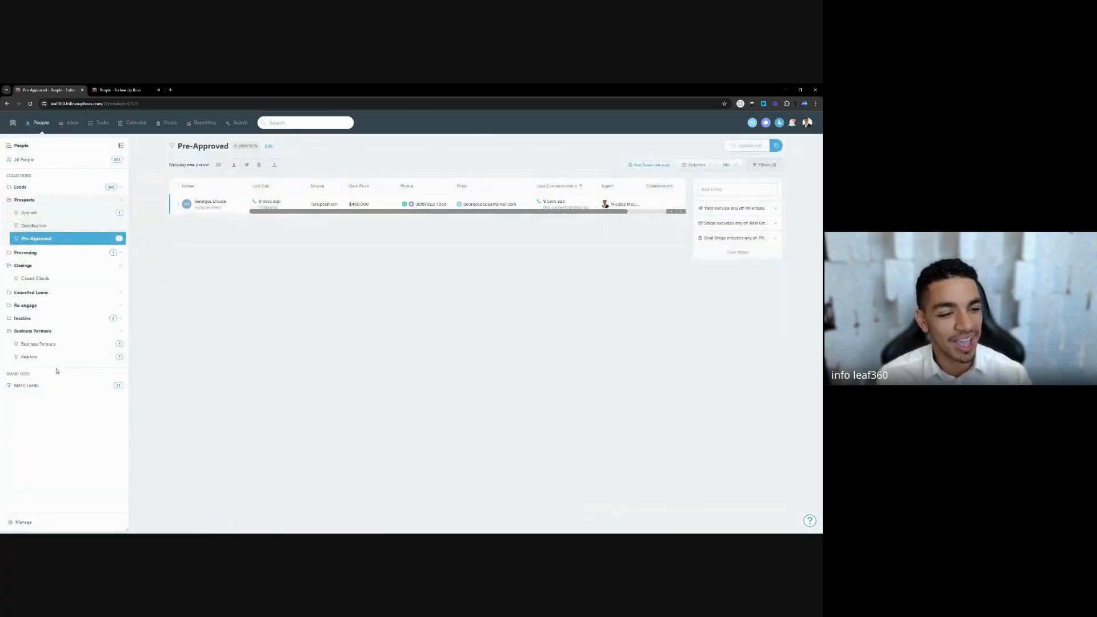
left_click(43, 344)
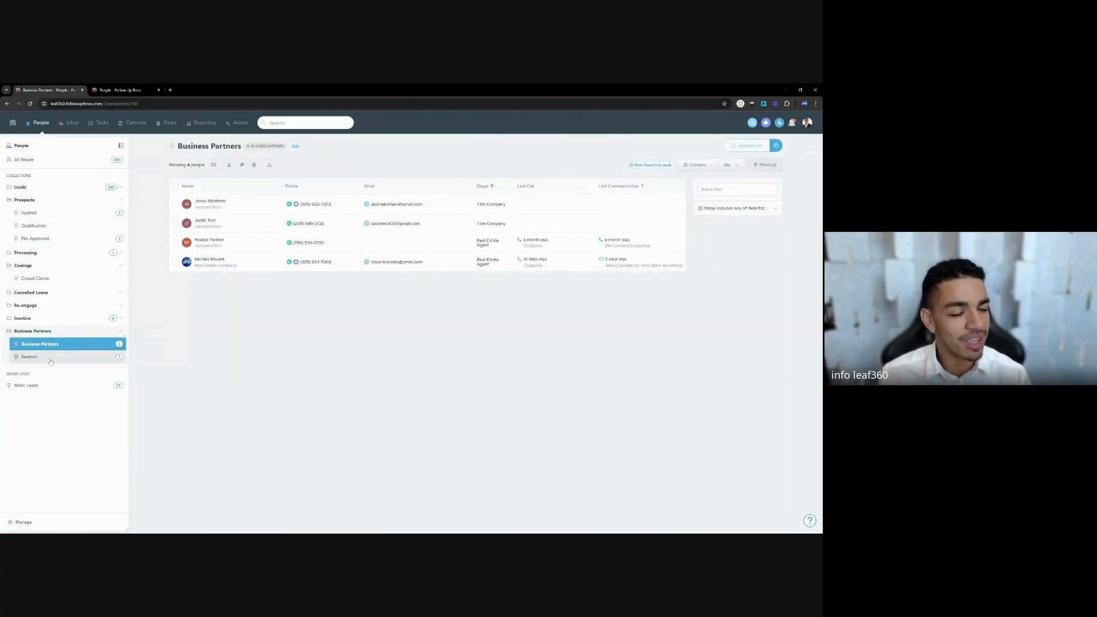
left_click(51, 360)
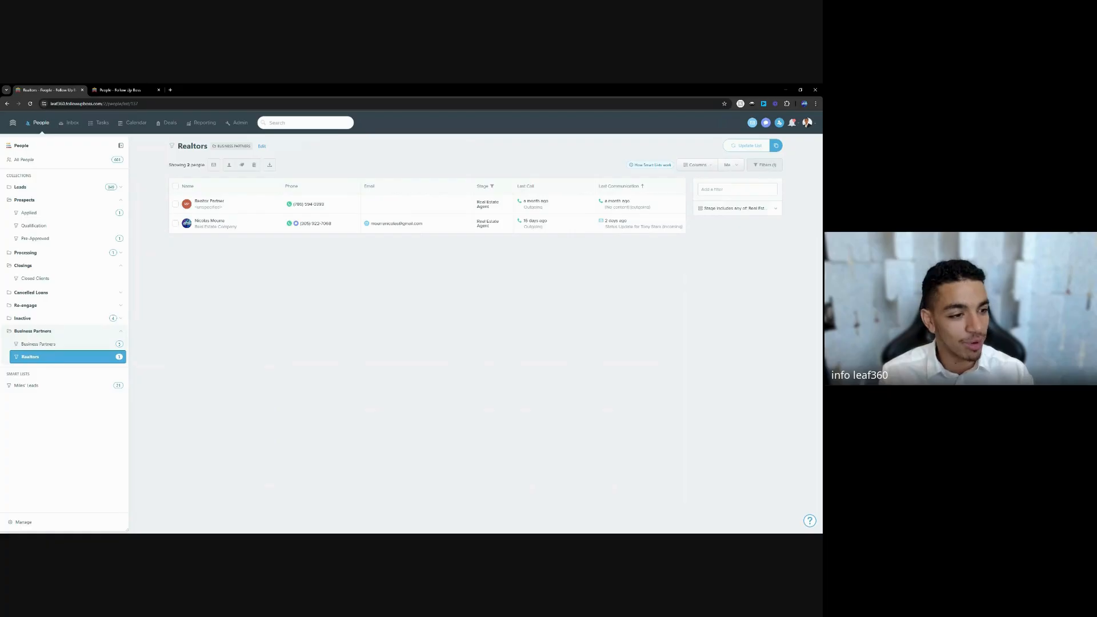
left_click(50, 389)
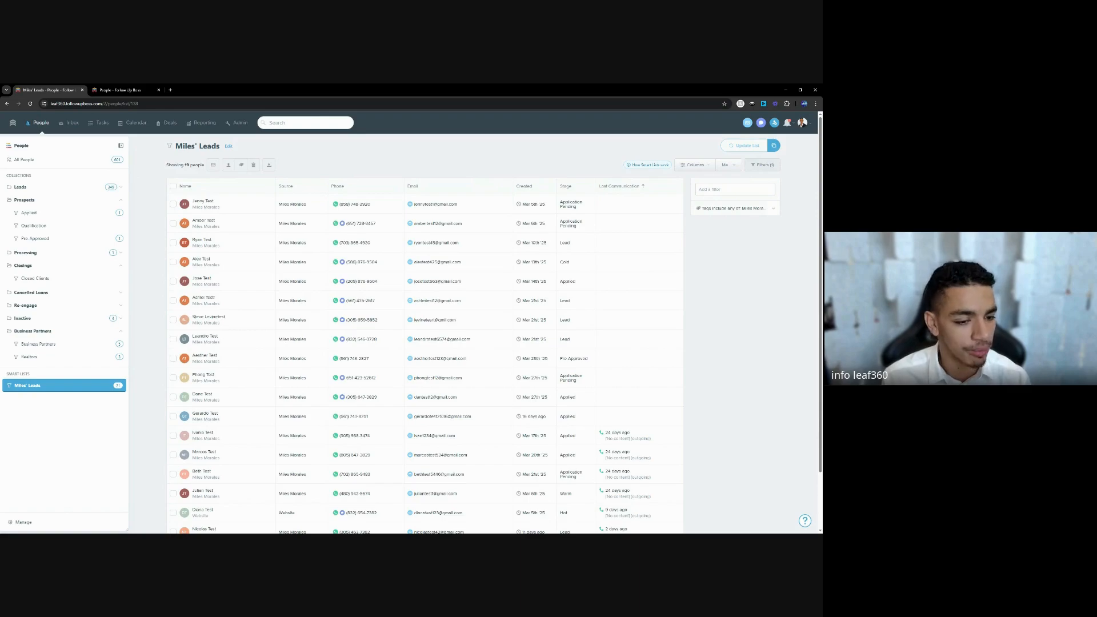
Open Reporting's Batch Emails report with sent, open and click counts per campaign.
left_click(201, 124)
left_click(207, 144)
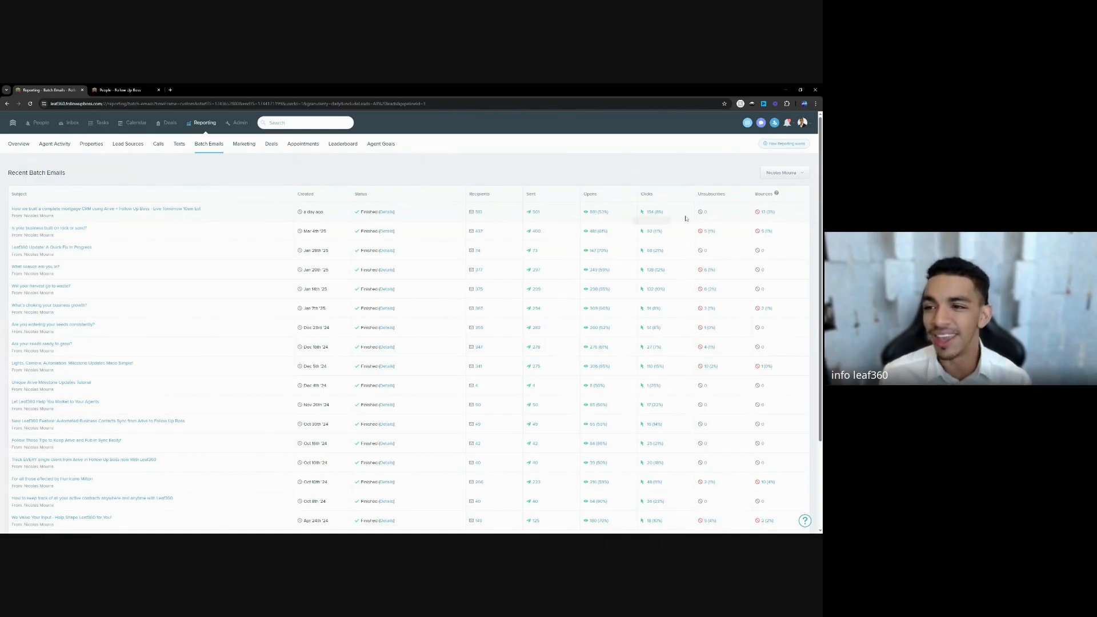
left_click_drag(589, 212, 641, 213)
left_click(641, 213)
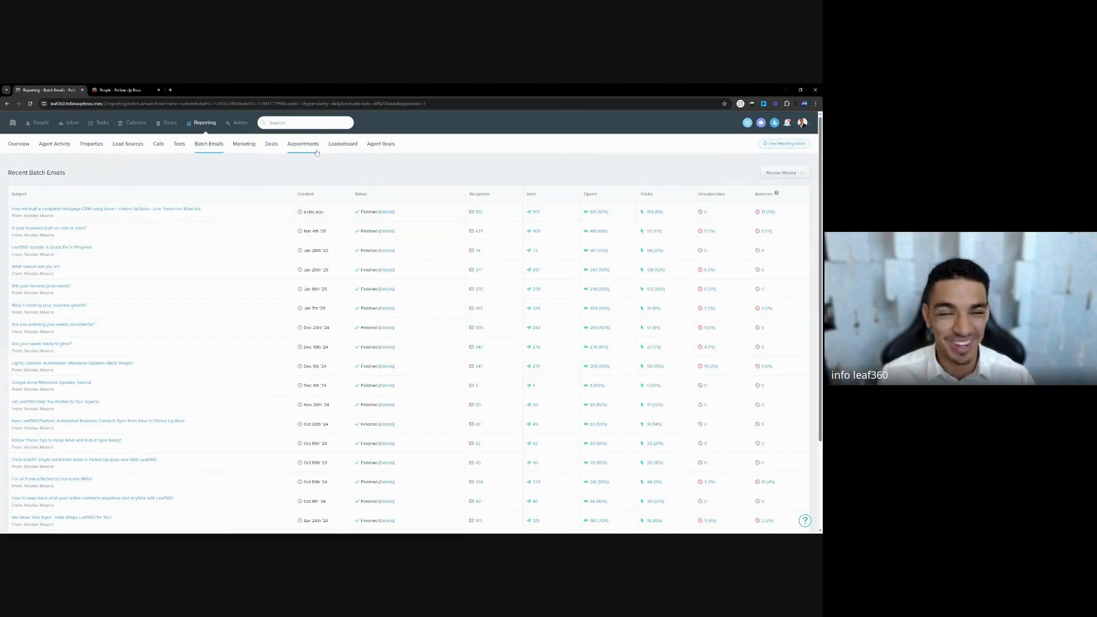
left_click(301, 123)
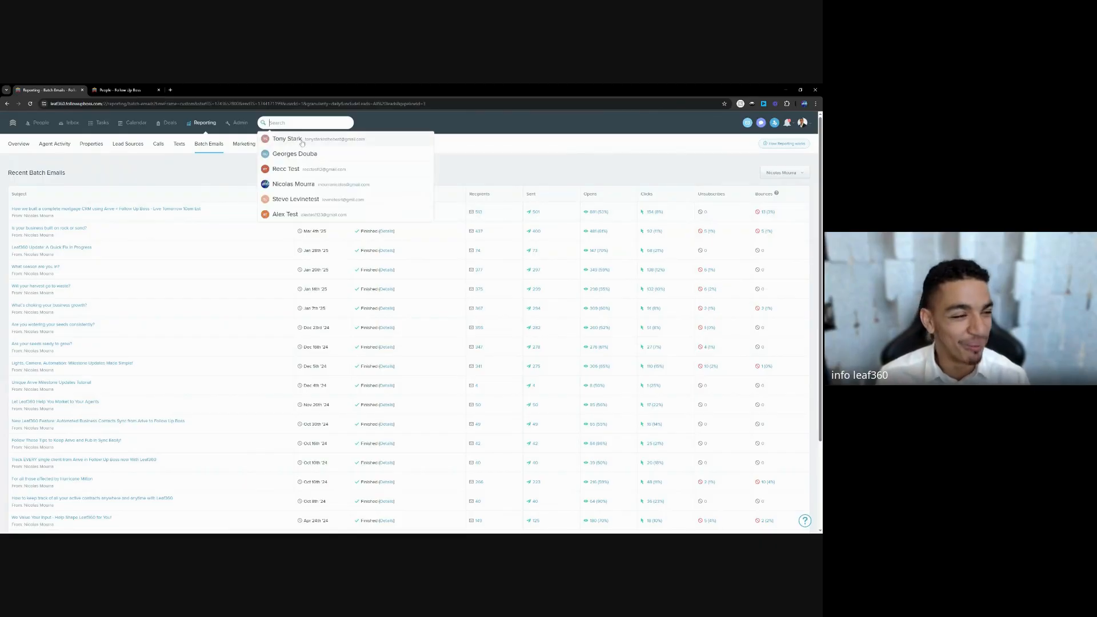
Return to the People lists, then move on to the Admin settings.
left_click(46, 123)
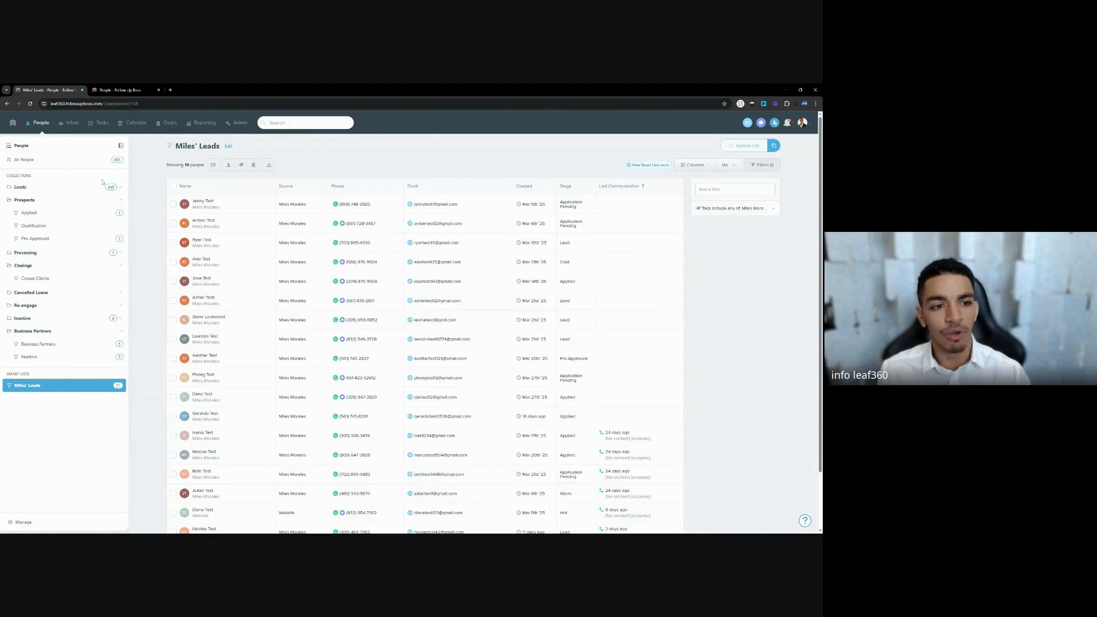
left_click(241, 124)
Open the advanced lead flow rules for the <unspecified> Buyers lead source.
left_click(97, 207)
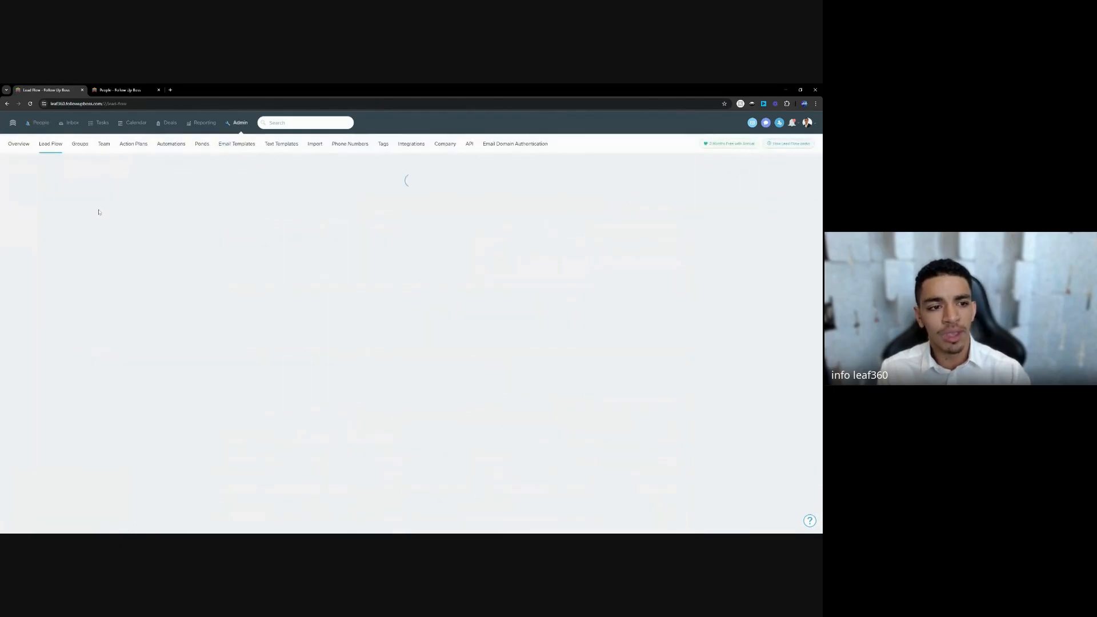
scroll(48, 252, "down", 2)
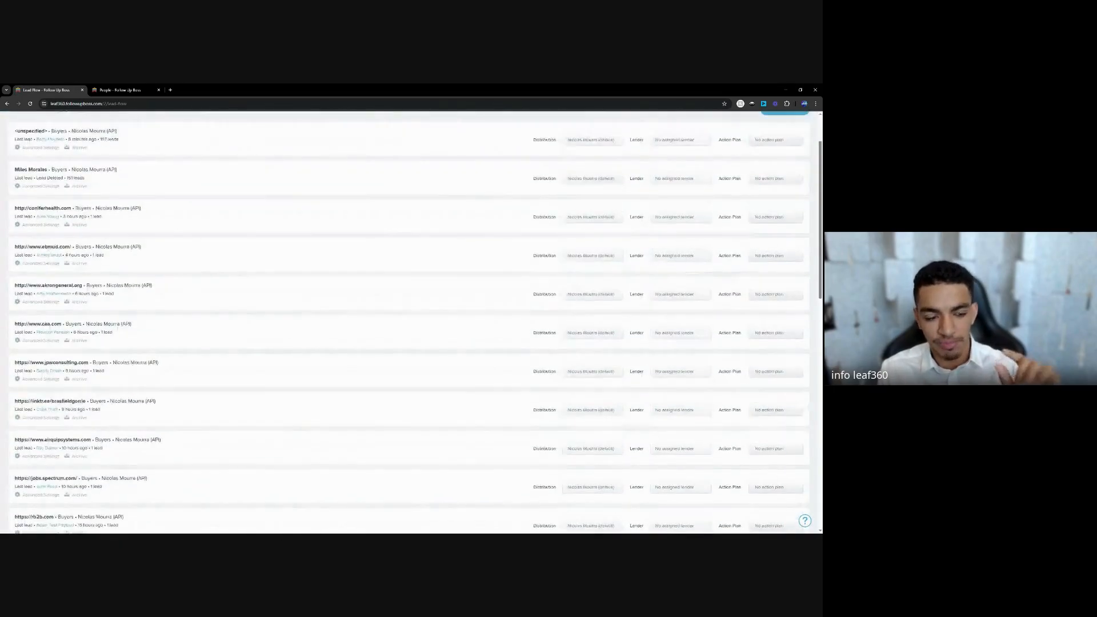
scroll(55, 214, "up", 2)
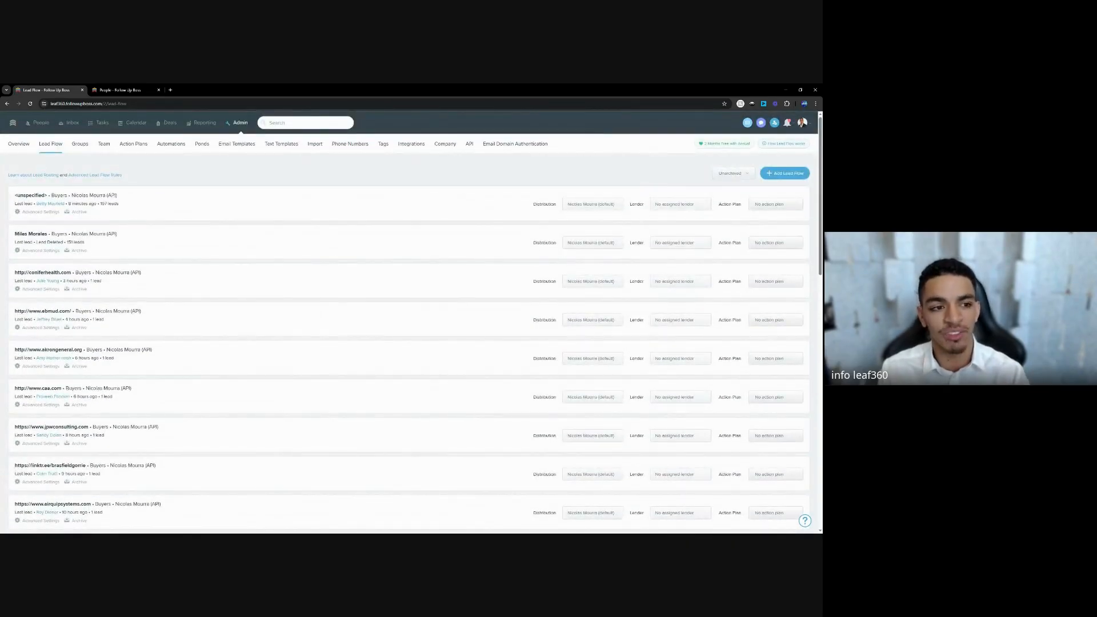
left_click(41, 212)
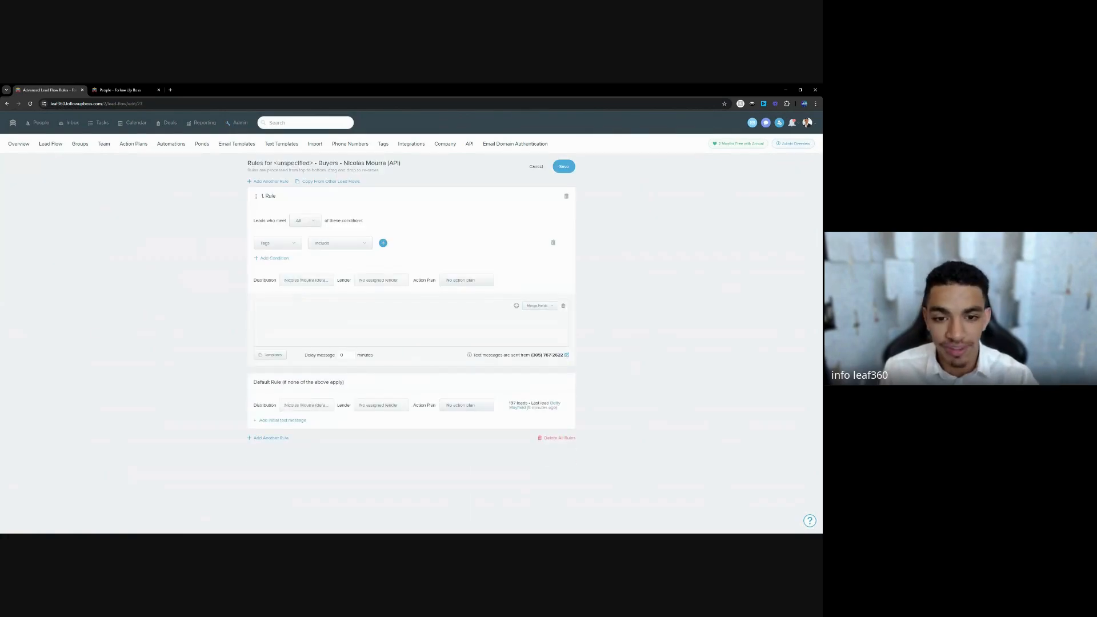
Assign the Website Inquiry action plan to the rule, cancel unsaved, and reopen the referral partner's 19-person leads list.
left_click(456, 283)
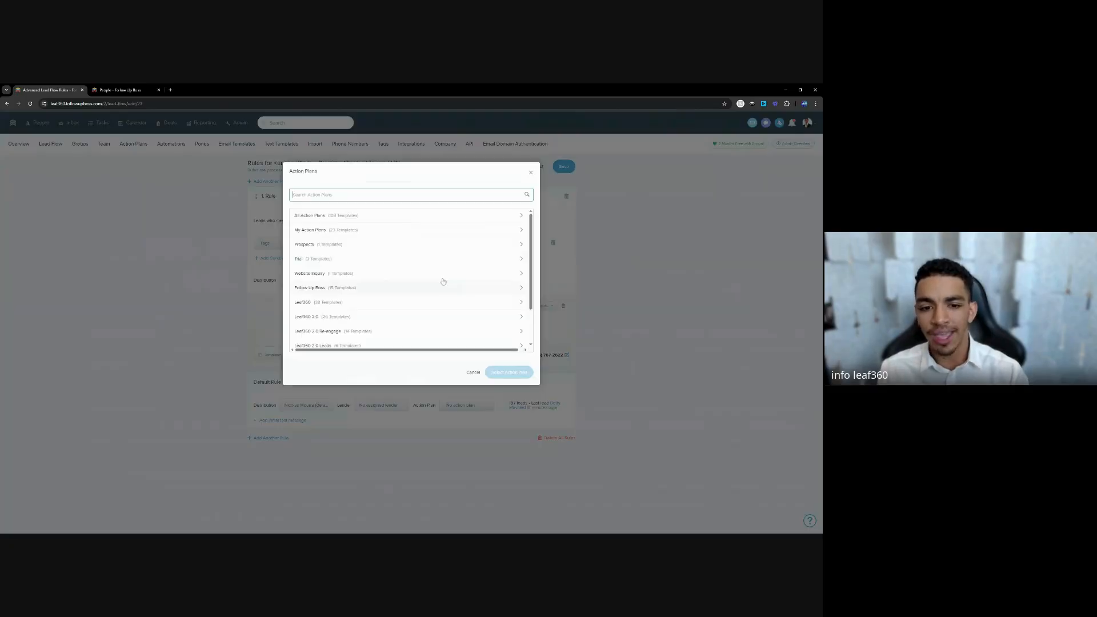
left_click(329, 288)
left_click(303, 171)
left_click(319, 276)
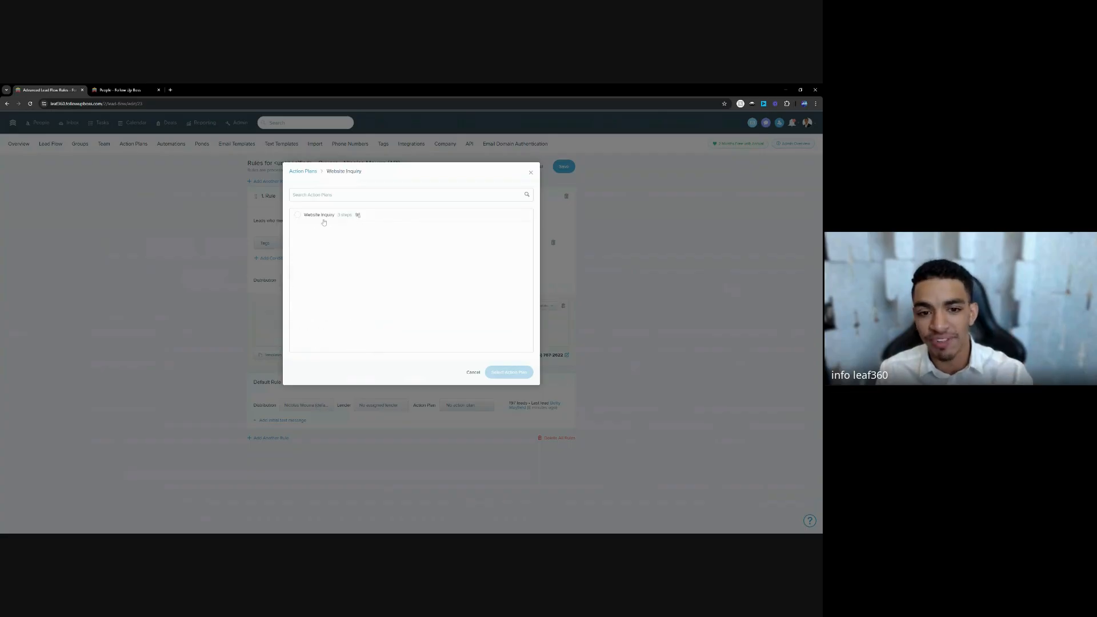
left_click(323, 220)
left_click(508, 372)
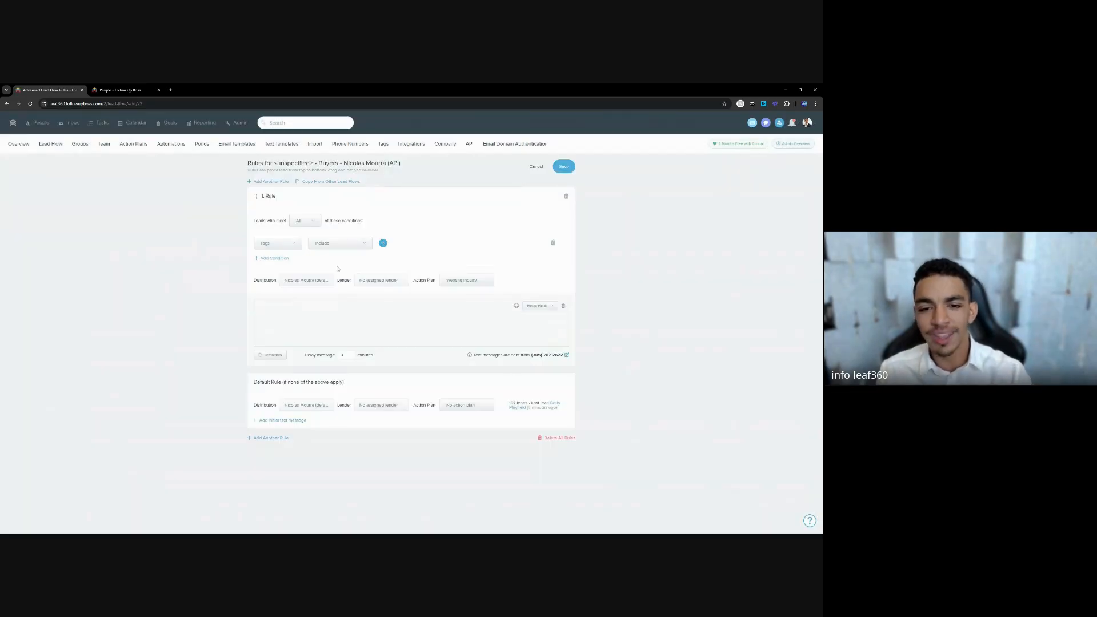
left_click(536, 167)
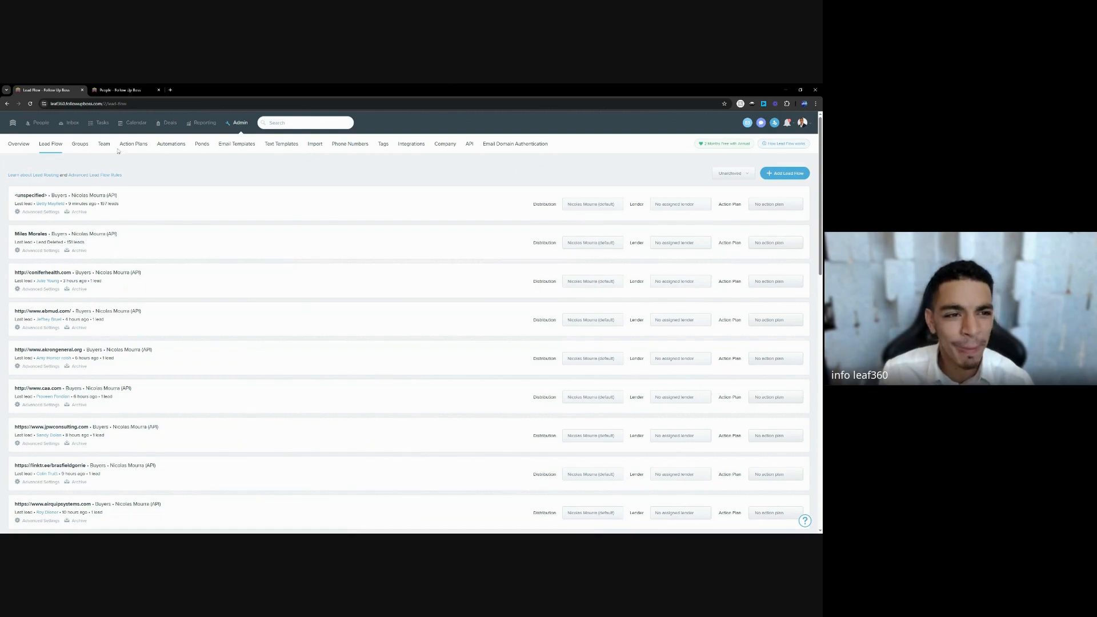
left_click(47, 130)
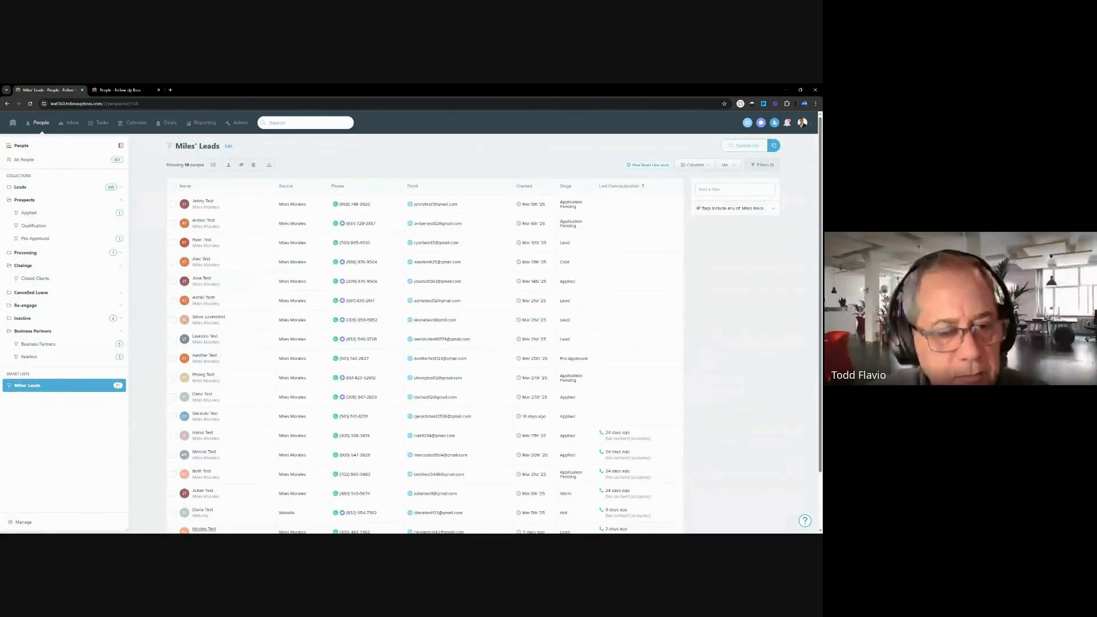